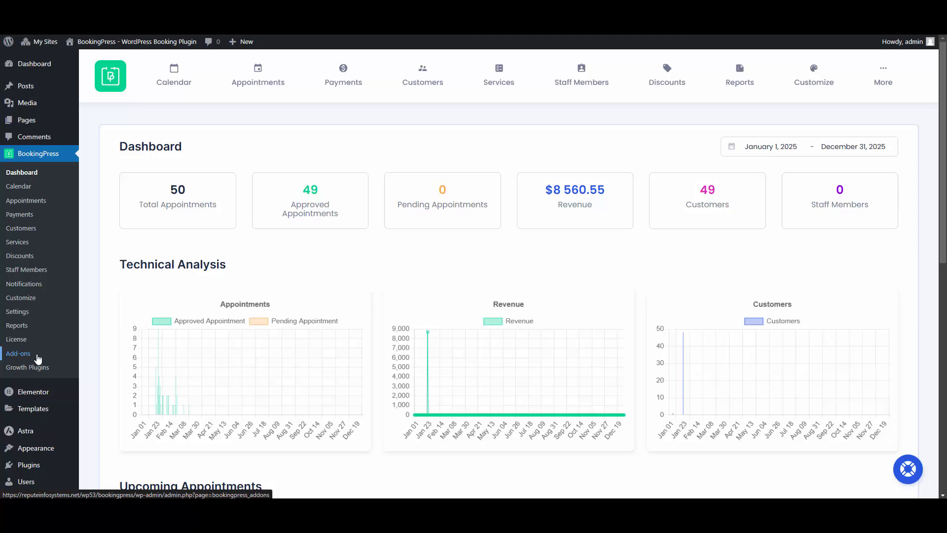
- Activate the Airwallex payment gateway card in the BookingPress Add-ons list
{"action": "left_click", "coordinate": [37, 358]}
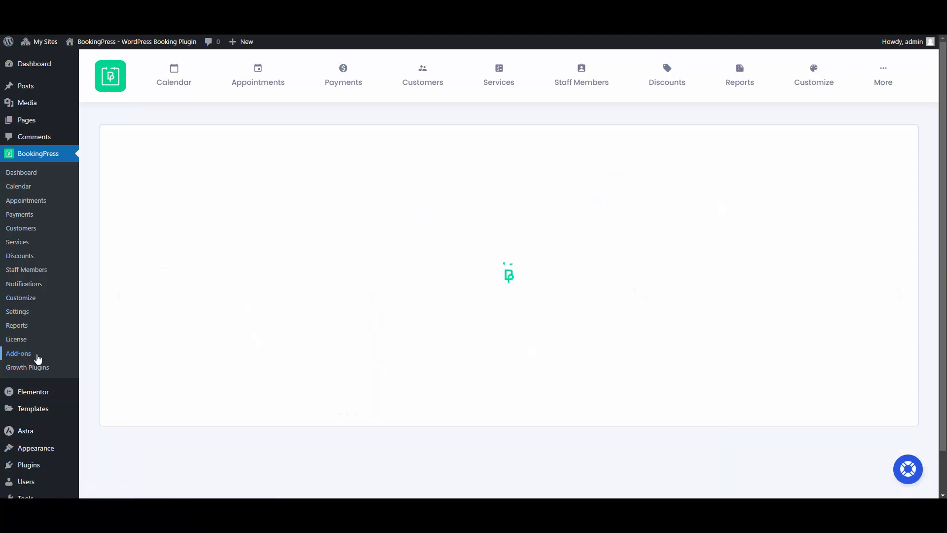
{"action": "scroll", "coordinate": [335, 326], "scroll_direction": "down", "scroll_amount": 5}
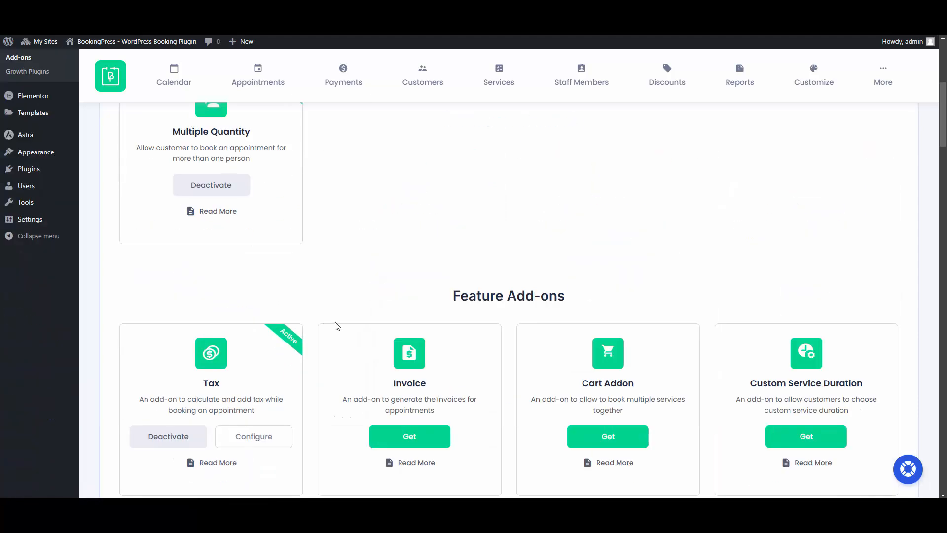
{"action": "scroll", "coordinate": [335, 326], "scroll_direction": "down", "scroll_amount": 20}
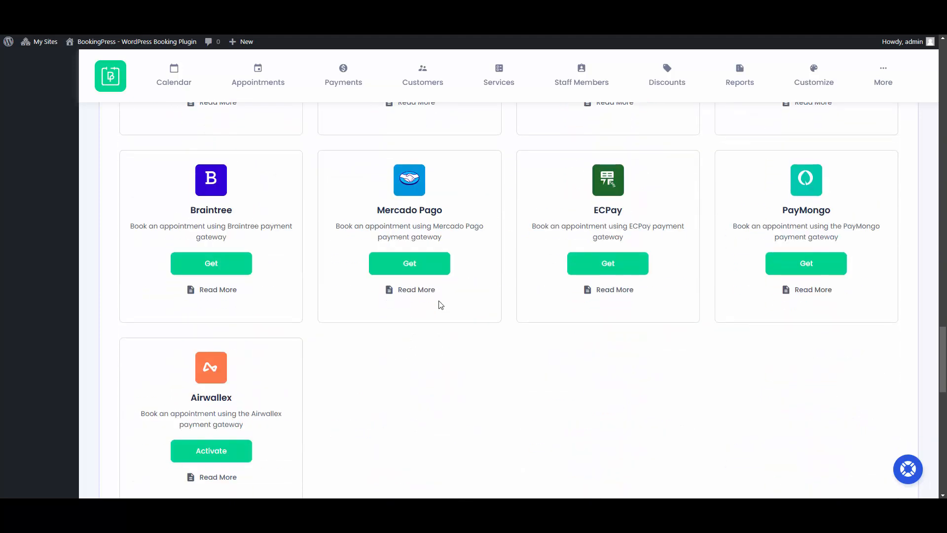
{"action": "scroll", "coordinate": [440, 305], "scroll_direction": "down", "scroll_amount": 5}
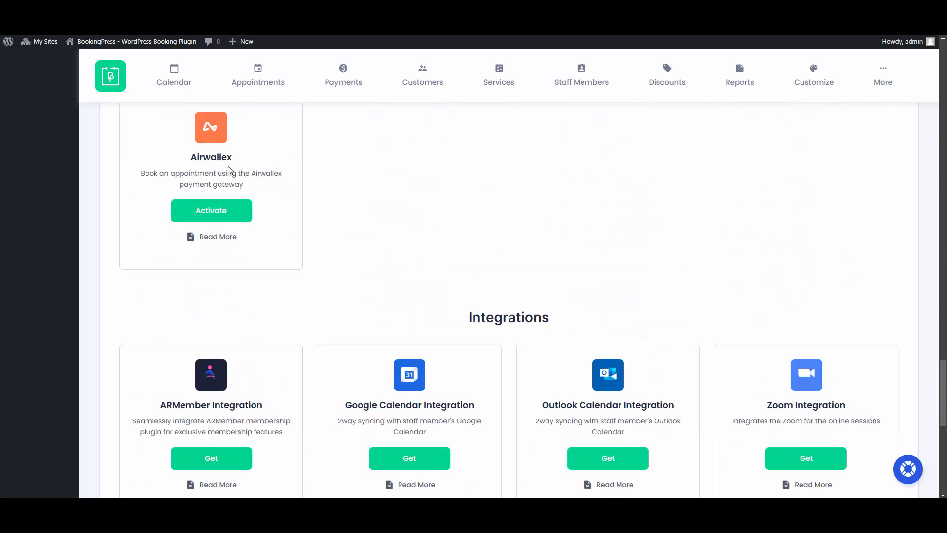
{"action": "left_click", "coordinate": [208, 214]}
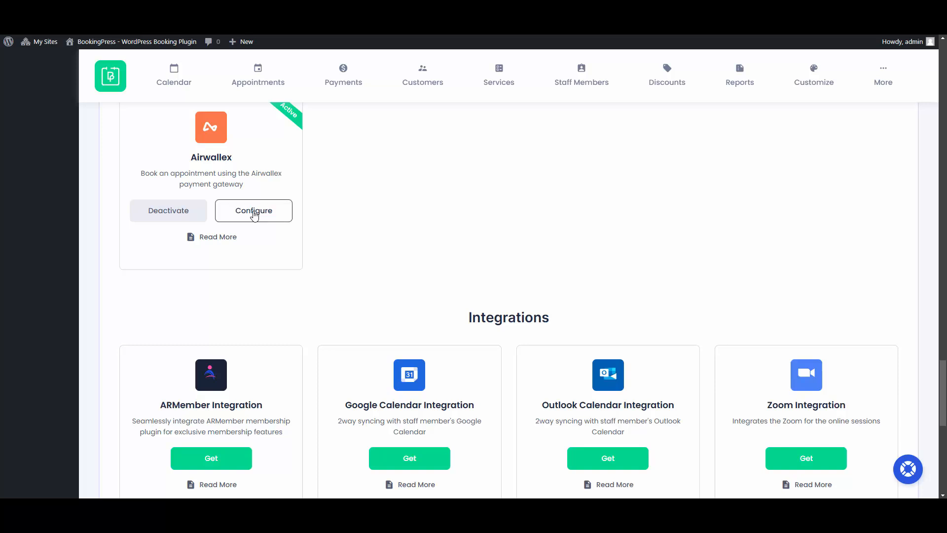
- Open the Airwallex configuration and switch Airwallex on under Payment Method Settings
{"action": "left_click", "coordinate": [254, 212]}
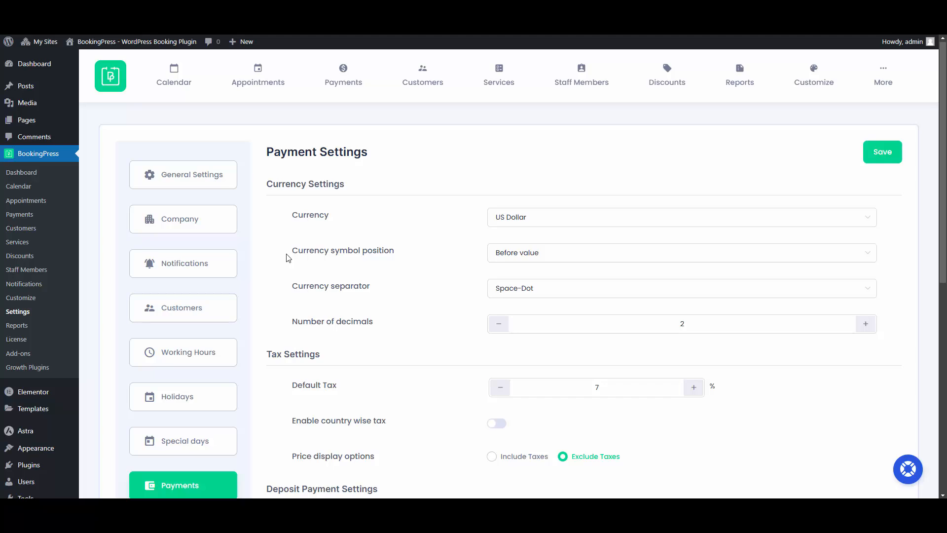
{"action": "scroll", "coordinate": [395, 250], "scroll_direction": "down", "scroll_amount": 3}
{"action": "scroll", "coordinate": [395, 249], "scroll_direction": "down", "scroll_amount": 5}
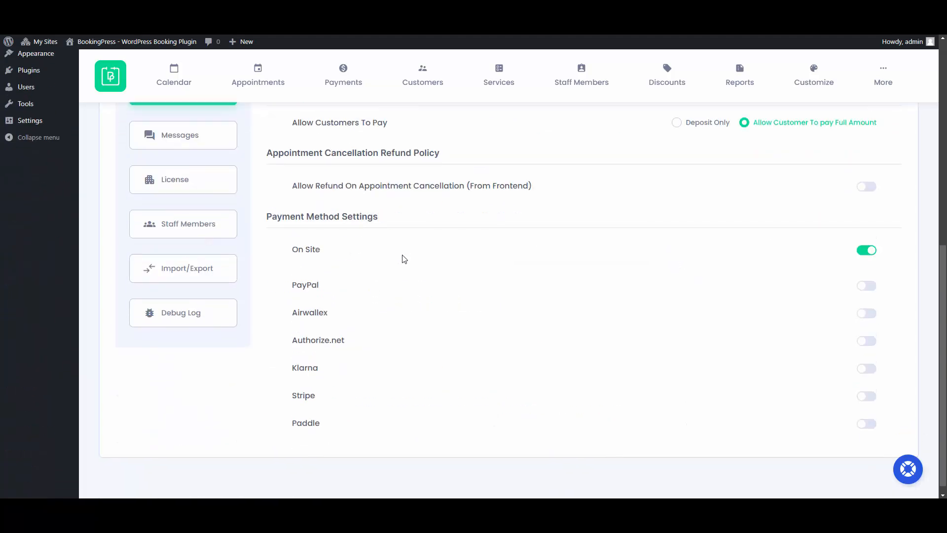
{"action": "left_click", "coordinate": [867, 312]}
{"action": "scroll", "coordinate": [866, 313], "scroll_direction": "down", "scroll_amount": 2}
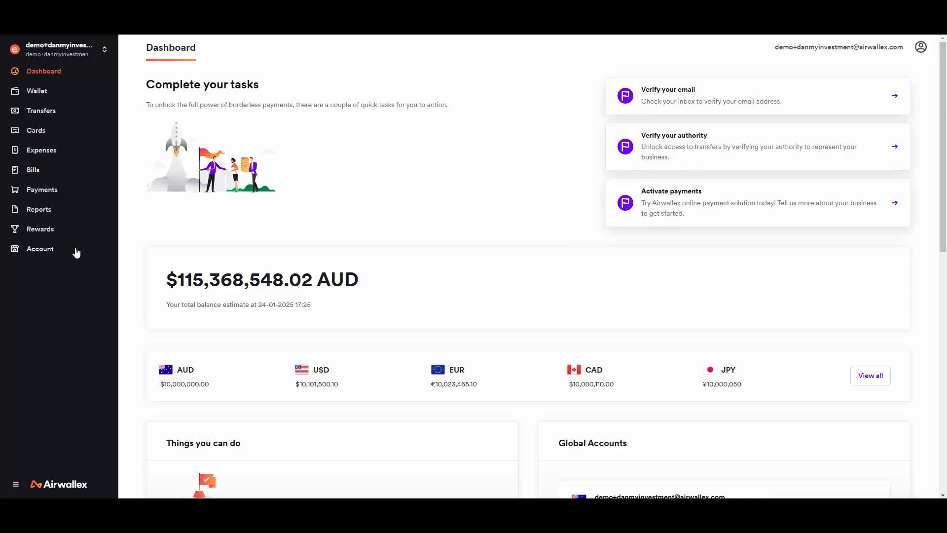
- Copy the BookingPress Airwallex client ID from Airwallex's Developer > API Keys list
{"action": "left_click", "coordinate": [77, 253]}
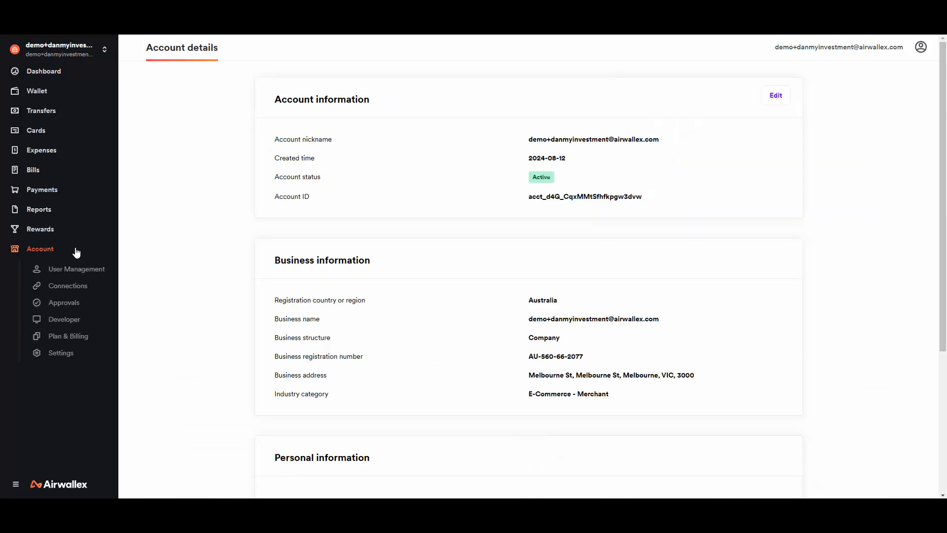
{"action": "left_click", "coordinate": [70, 323]}
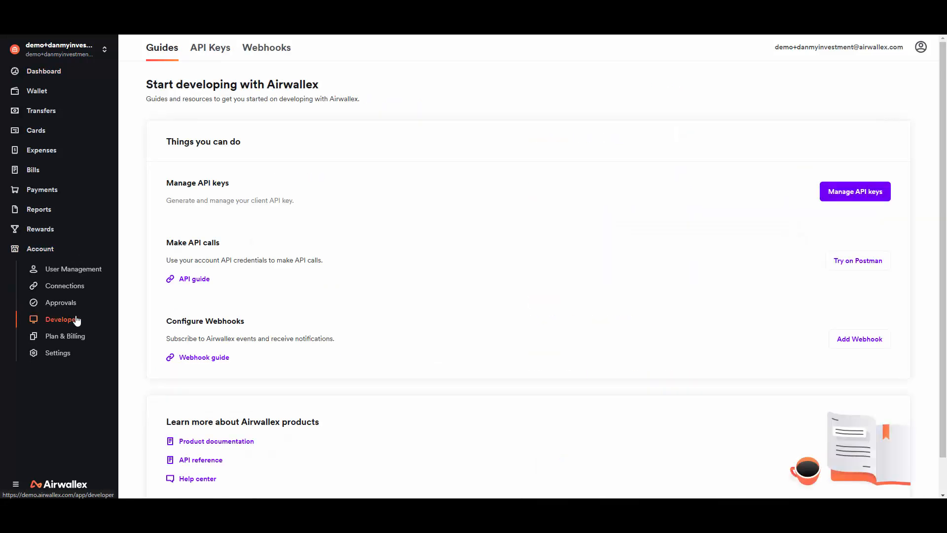
{"action": "left_click", "coordinate": [213, 52]}
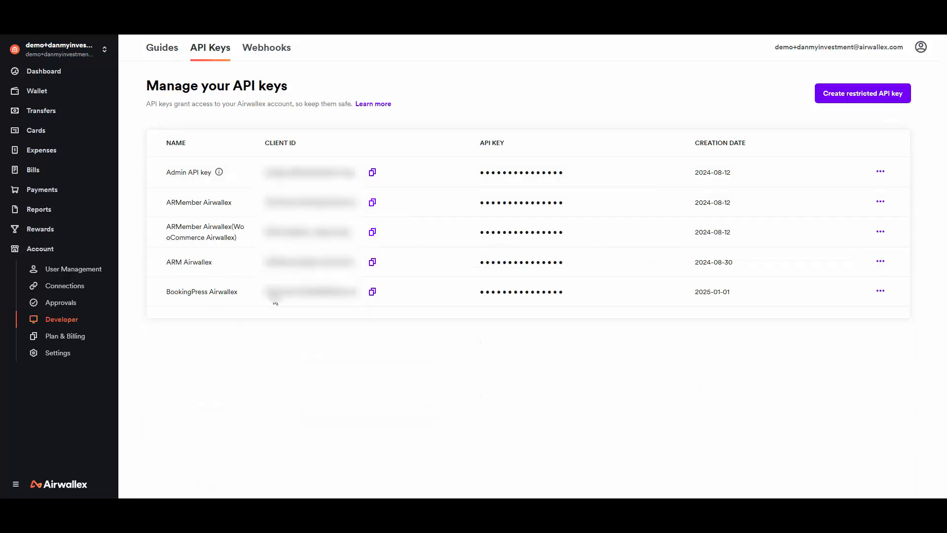
{"action": "left_click", "coordinate": [374, 294]}
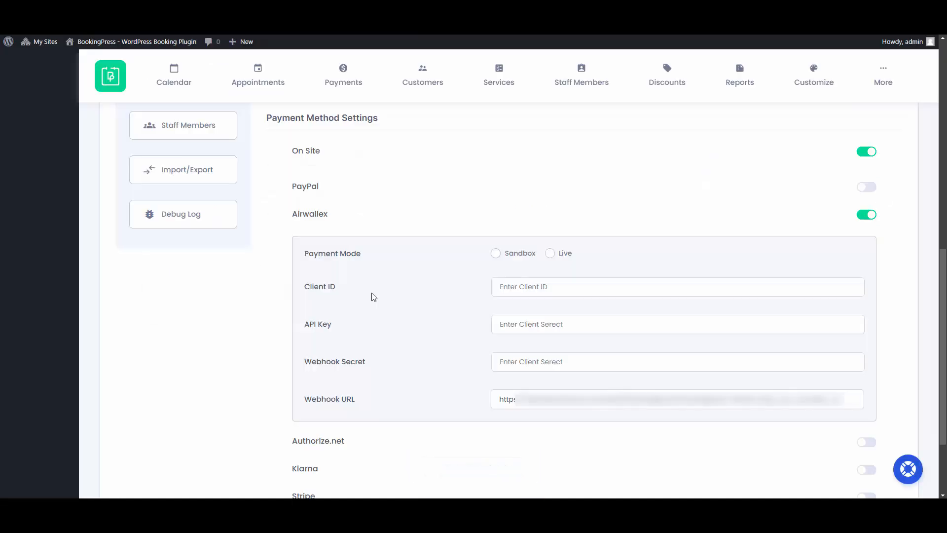
- Paste the copied client ID into BookingPress's Airwallex Client ID field
{"action": "key", "text": "ctrl+Tab"}
{"action": "left_click", "coordinate": [510, 288]}
{"action": "key", "text": "ctrl+v"}
{"action": "key", "text": "Tab"}
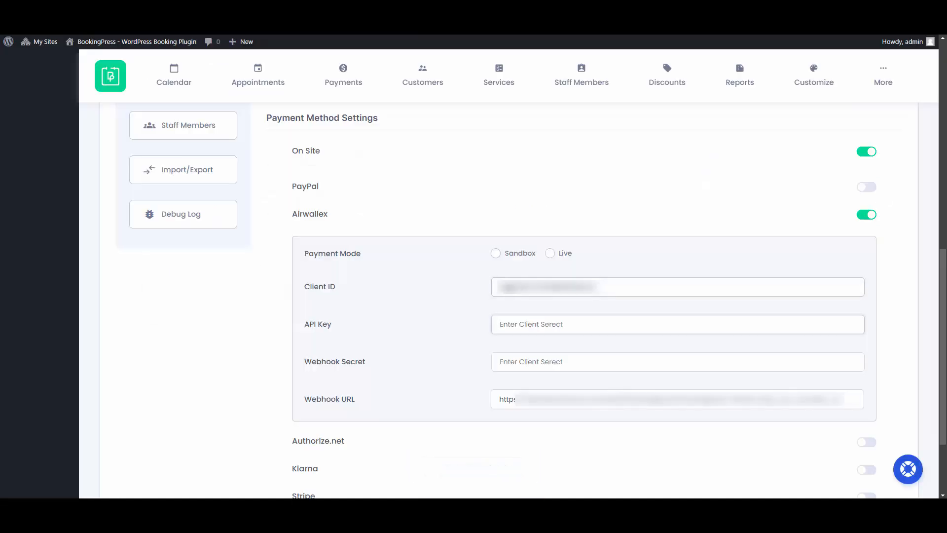
{"action": "key", "text": "ctrl+Tab"}
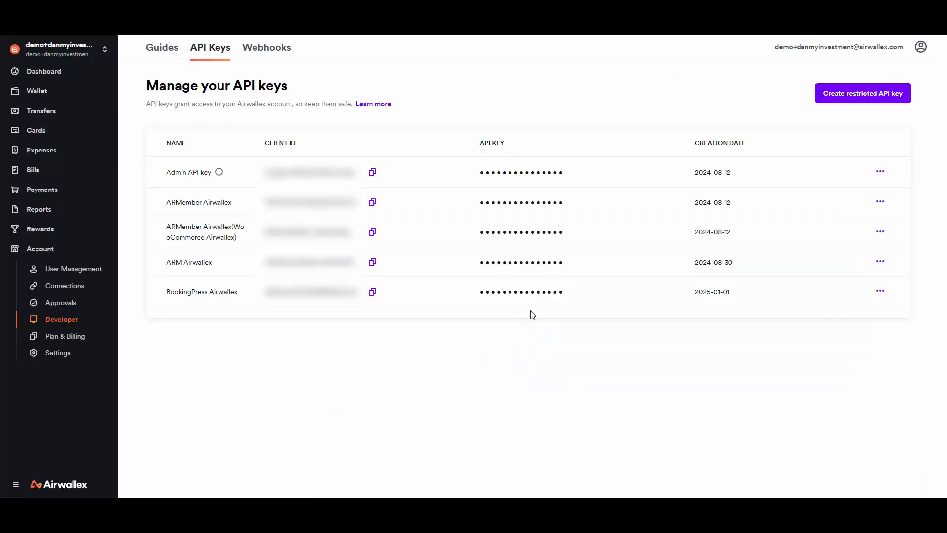
- Regenerate the BookingPress Airwallex API key, confirming with the account password
{"action": "left_click", "coordinate": [880, 292]}
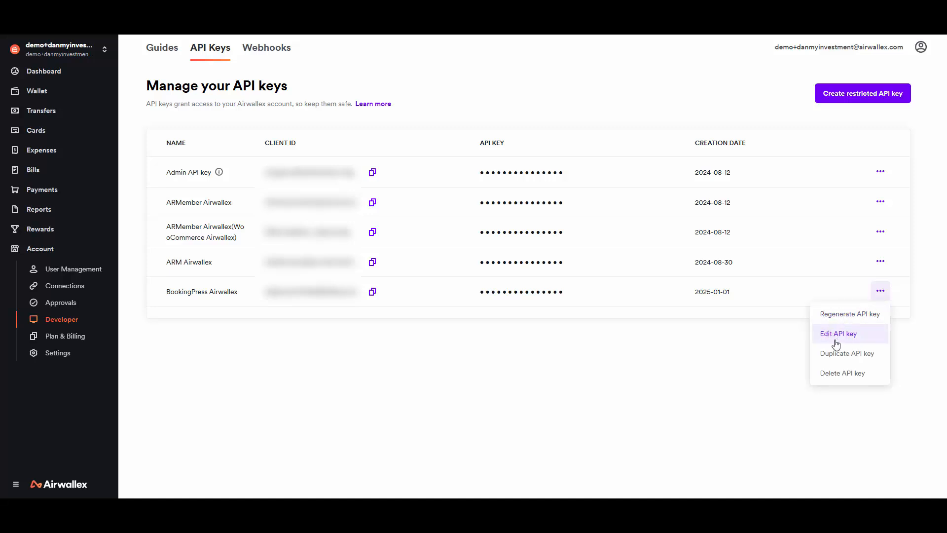
{"action": "left_click", "coordinate": [848, 316]}
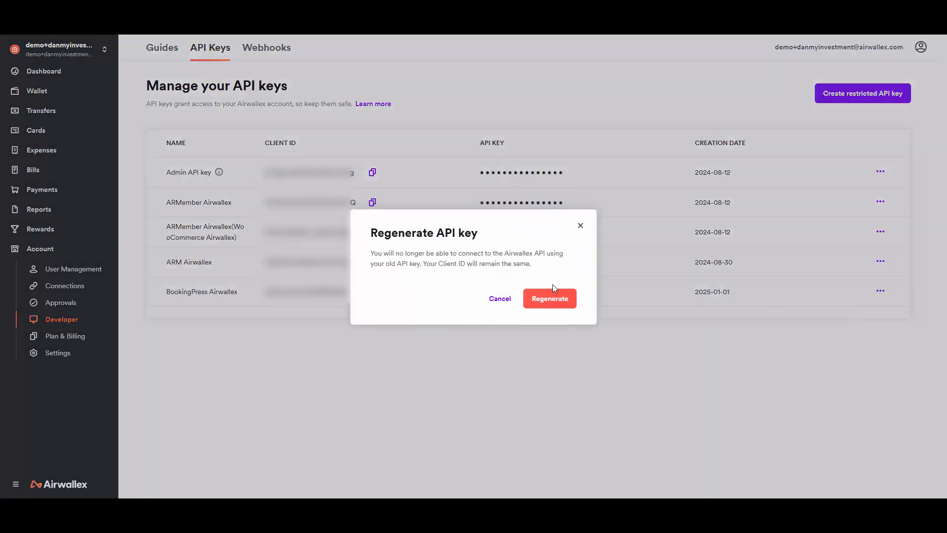
{"action": "left_click", "coordinate": [549, 297]}
{"action": "left_click", "coordinate": [467, 281]}
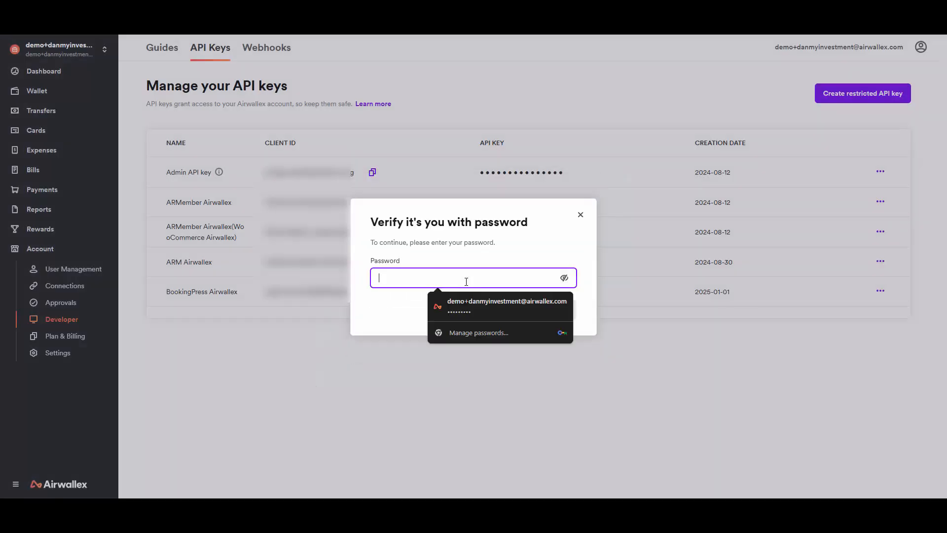
{"action": "left_click", "coordinate": [474, 297]}
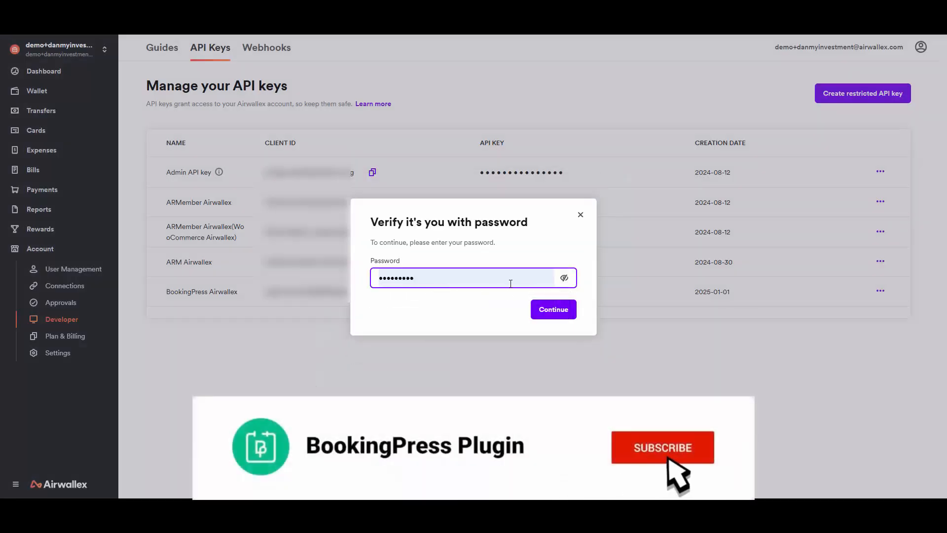
{"action": "left_click", "coordinate": [556, 310]}
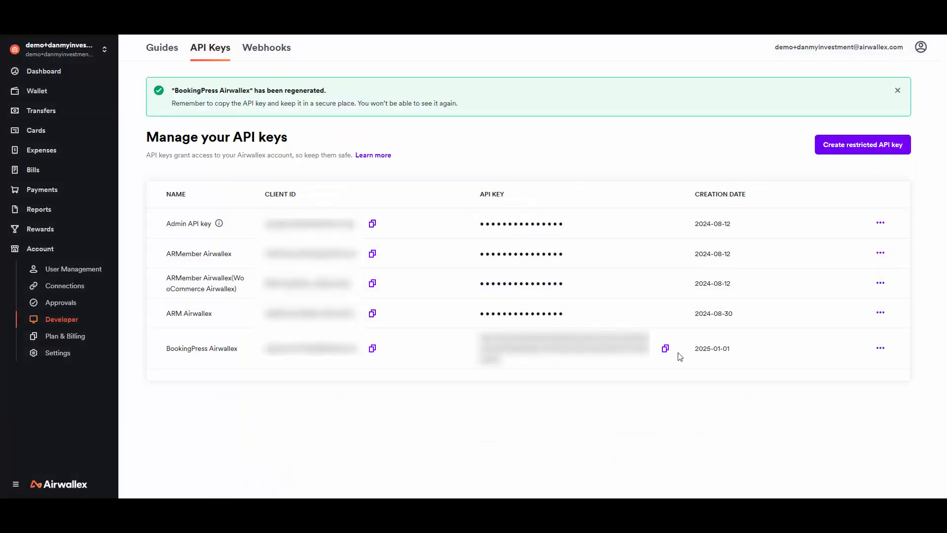
- Copy the new API key into BookingPress's API Key field
{"action": "left_click", "coordinate": [665, 350]}
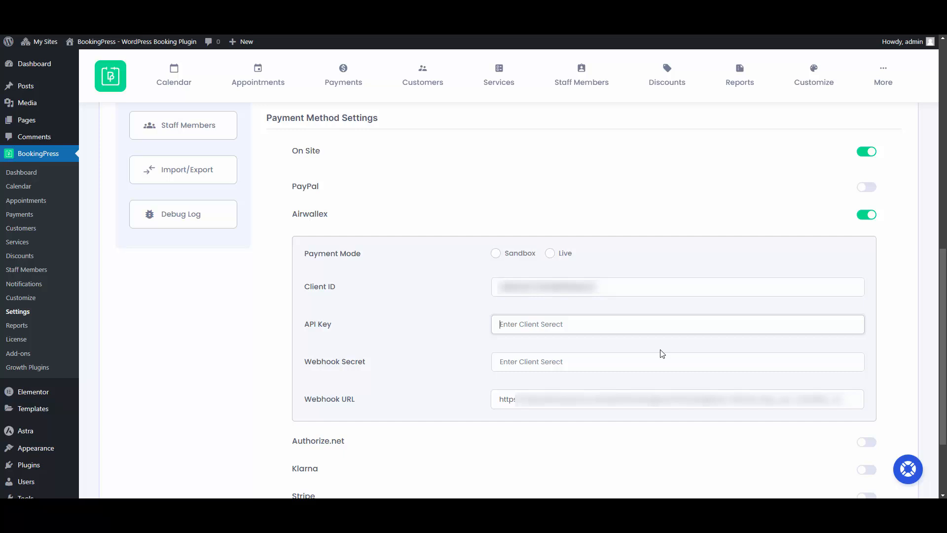
{"action": "key", "text": "ctrl+v"}
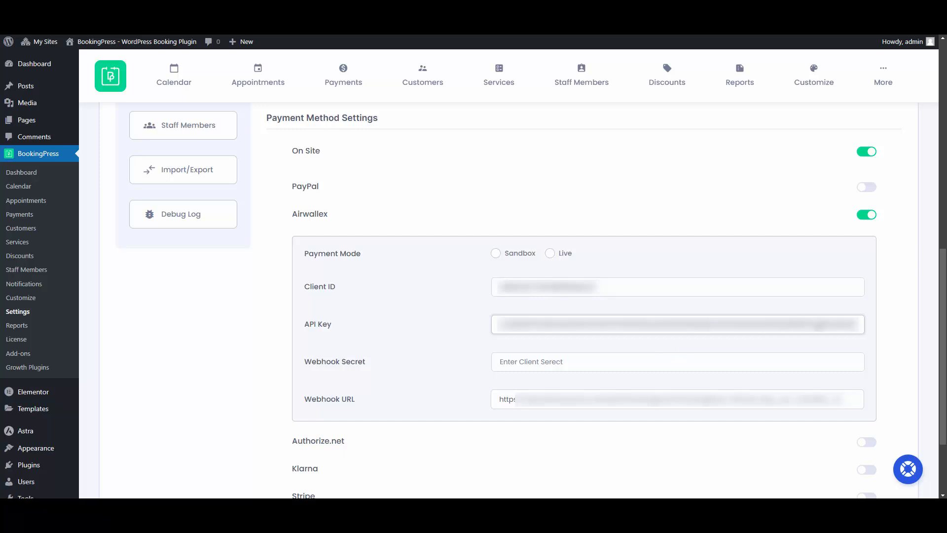
{"action": "key", "text": "Tab"}
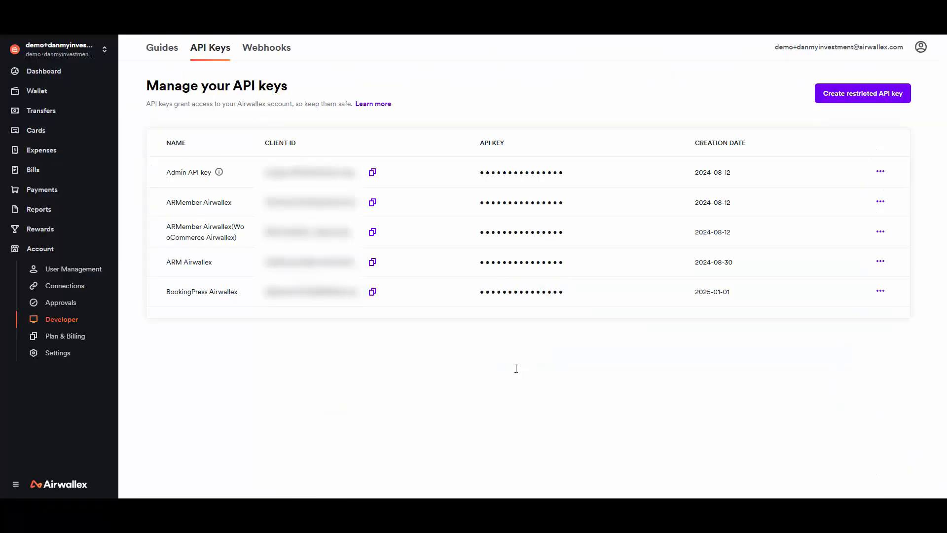
- Reveal the 207-events webhook's secret key in Airwallex after verifying with the account password
{"action": "left_click", "coordinate": [274, 48]}
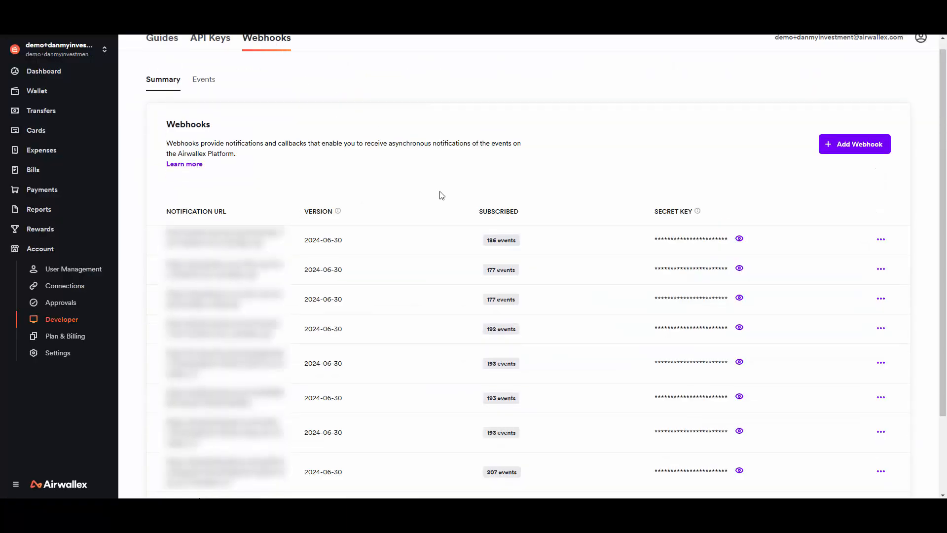
{"action": "scroll", "coordinate": [419, 209], "scroll_direction": "down", "scroll_amount": 3}
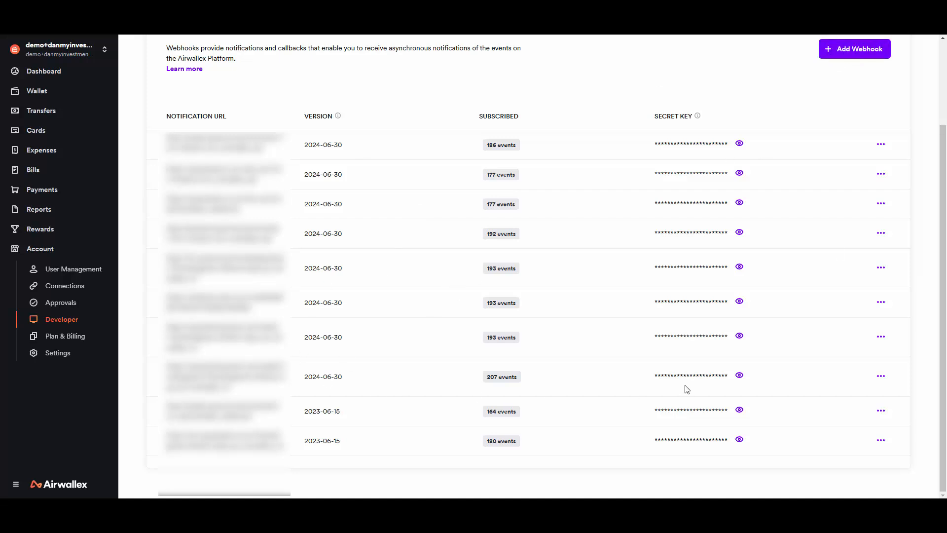
{"action": "left_click", "coordinate": [739, 376]}
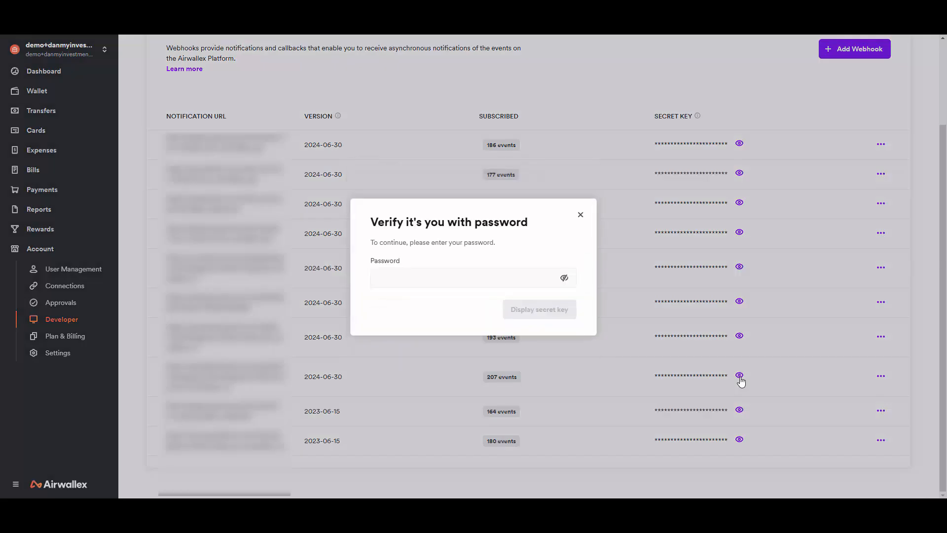
{"action": "left_click", "coordinate": [419, 272]}
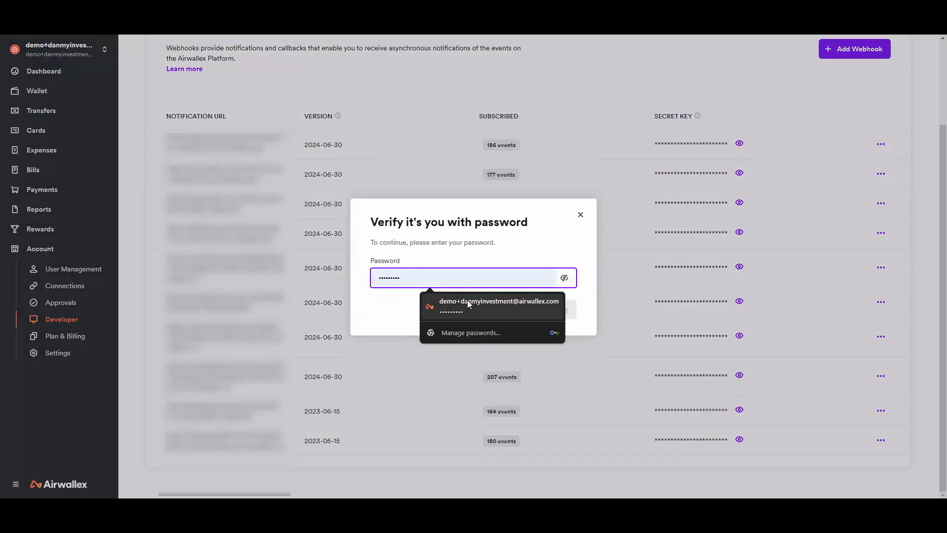
{"action": "left_click", "coordinate": [467, 300]}
{"action": "left_click", "coordinate": [541, 311]}
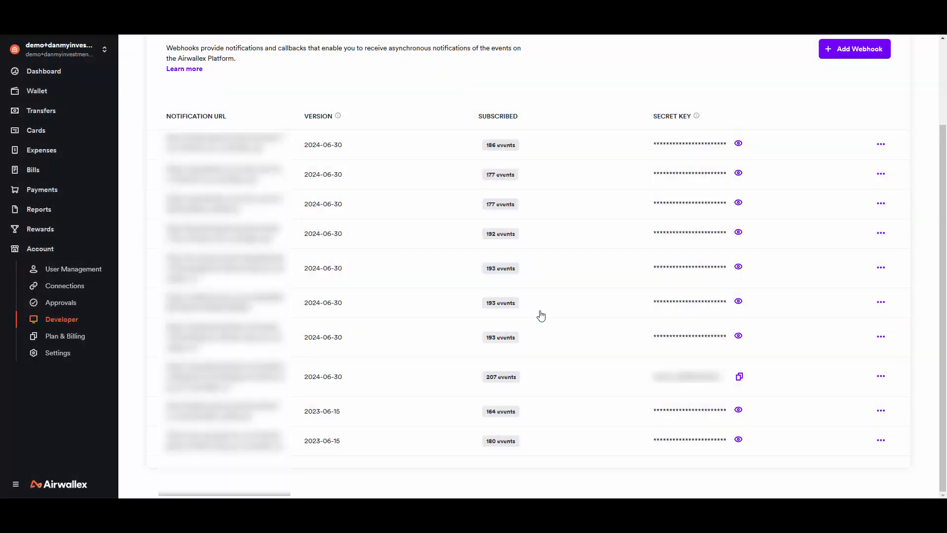
- Copy the webhook secret into BookingPress's Webhook Secret field
{"action": "left_click", "coordinate": [739, 378]}
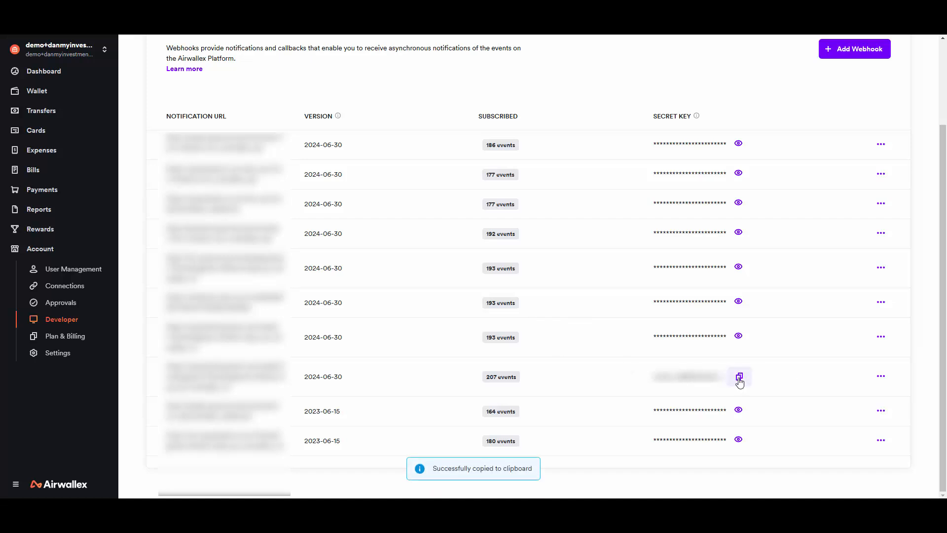
{"action": "key", "text": "ctrl+Tab"}
{"action": "key", "text": "ctrl+v"}
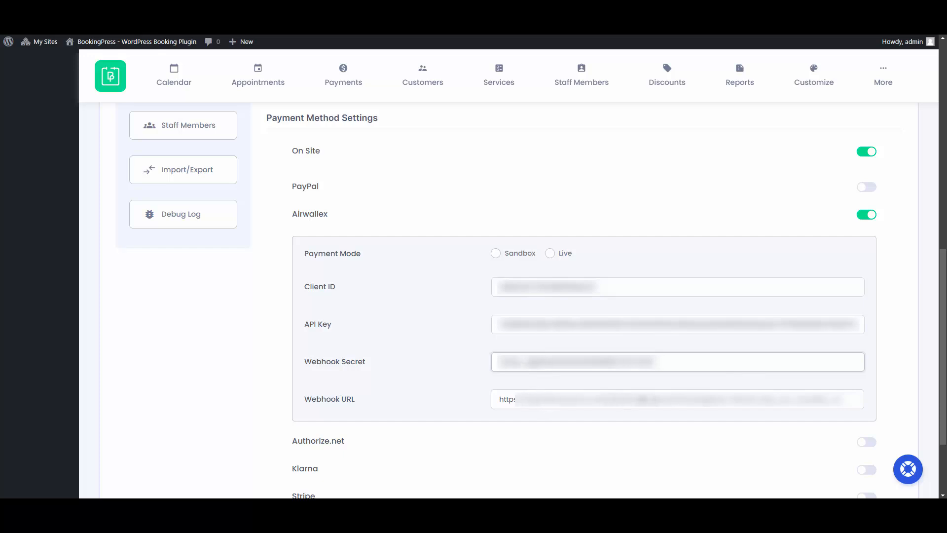
- Save the BookingPress payment settings holding the Airwallex credentials
{"action": "scroll", "coordinate": [642, 399], "scroll_direction": "up", "scroll_amount": 15}
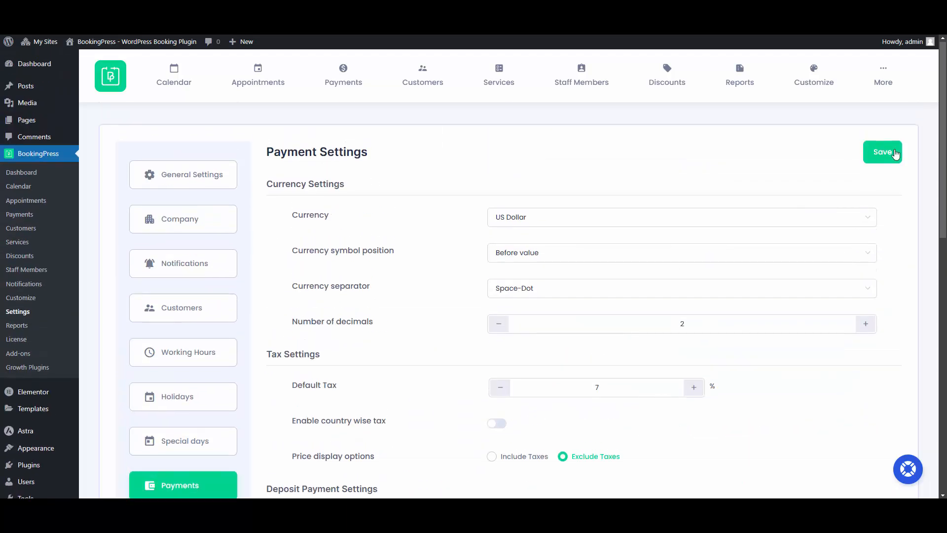
{"action": "left_click", "coordinate": [887, 152]}
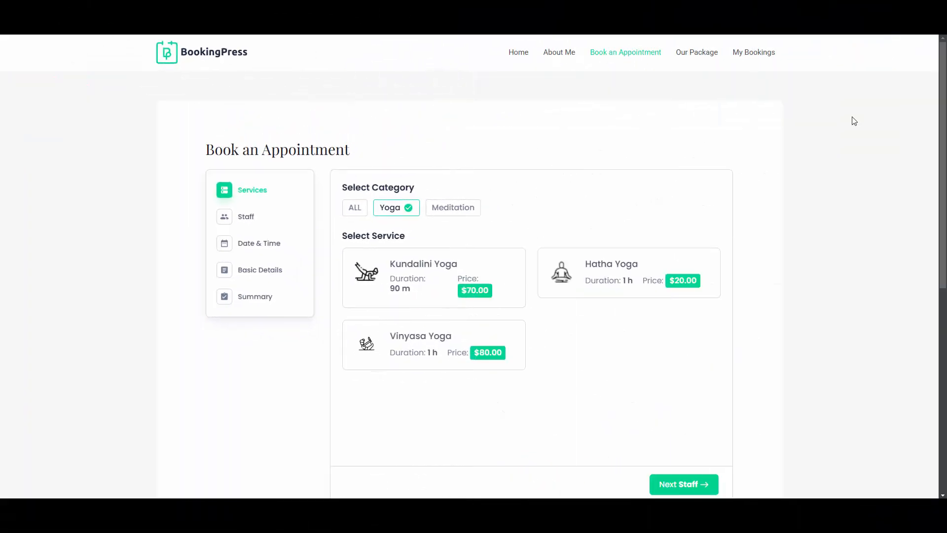
- Choose the Meditation > Focused service for 1 person and pick a staff member
{"action": "scroll", "coordinate": [642, 143], "scroll_direction": "down", "scroll_amount": 1}
{"action": "left_click", "coordinate": [452, 159]}
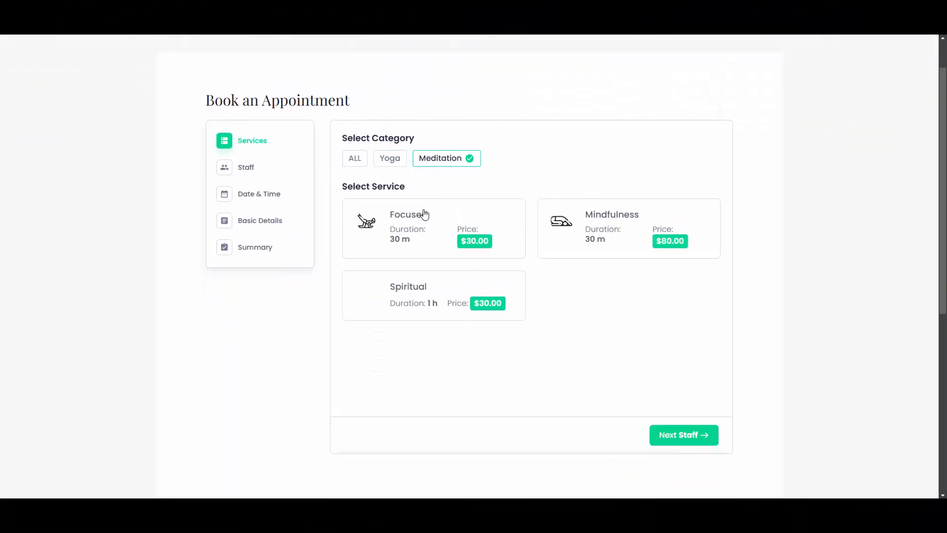
{"action": "left_click", "coordinate": [424, 214]}
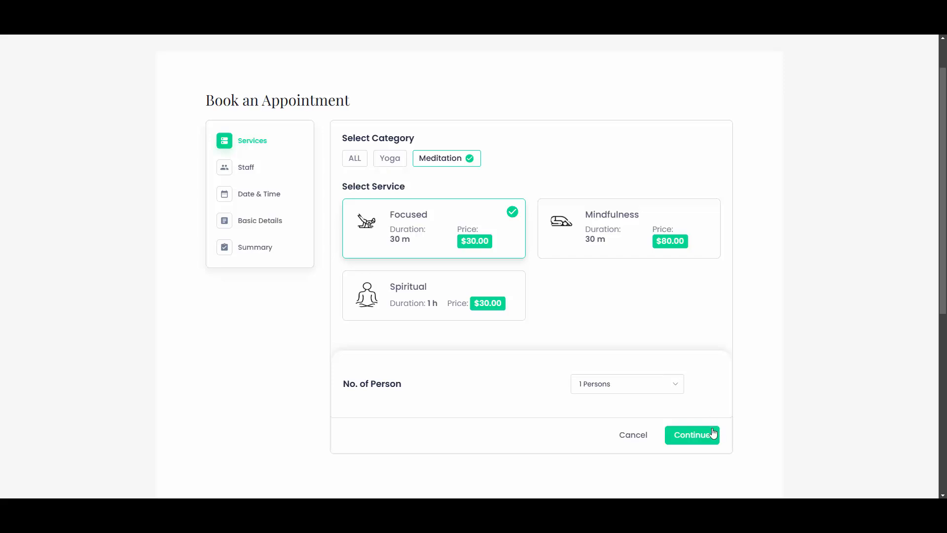
{"action": "left_click", "coordinate": [713, 434]}
{"action": "left_click", "coordinate": [631, 311]}
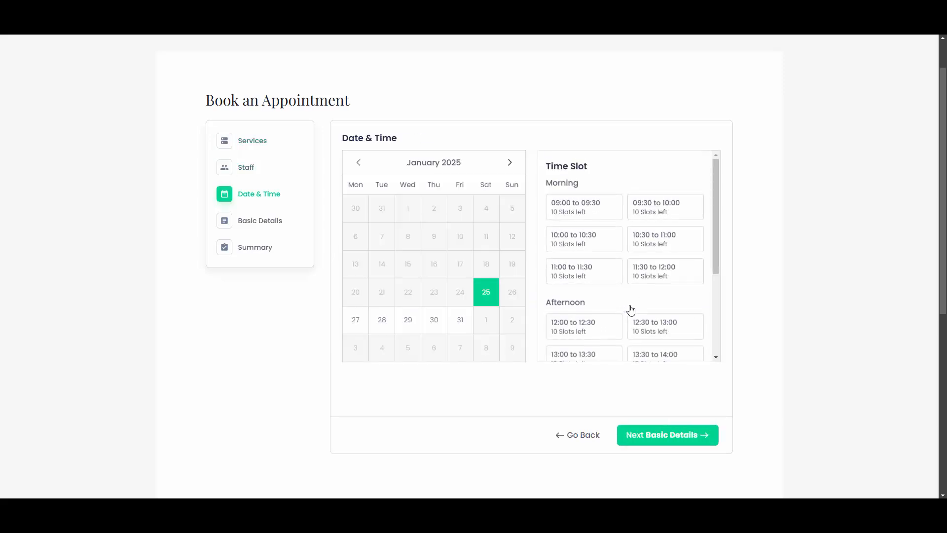
- Book the 09:00–09:30 slot and fill in the customer's name, e-mail and phone number
{"action": "left_click", "coordinate": [608, 217]}
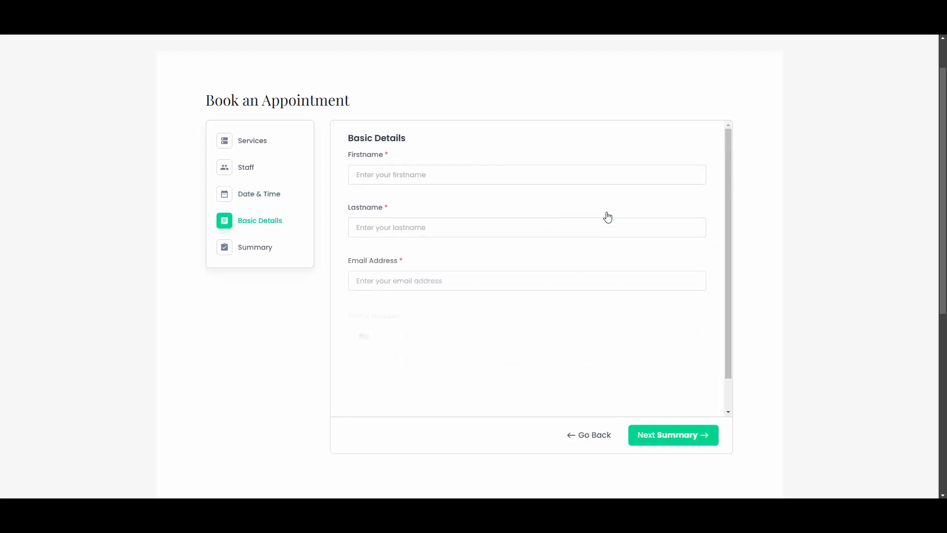
{"action": "left_click", "coordinate": [509, 177]}
{"action": "key", "text": "Tab"}
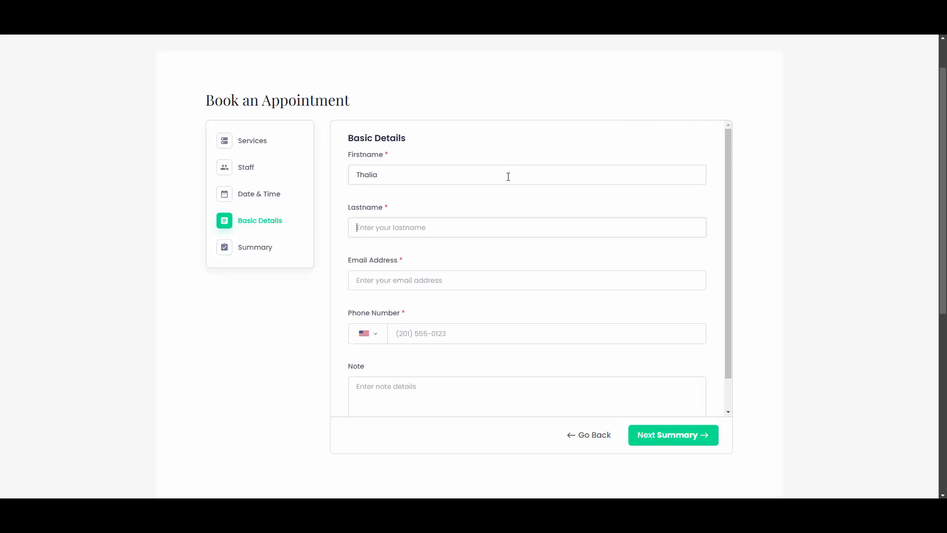
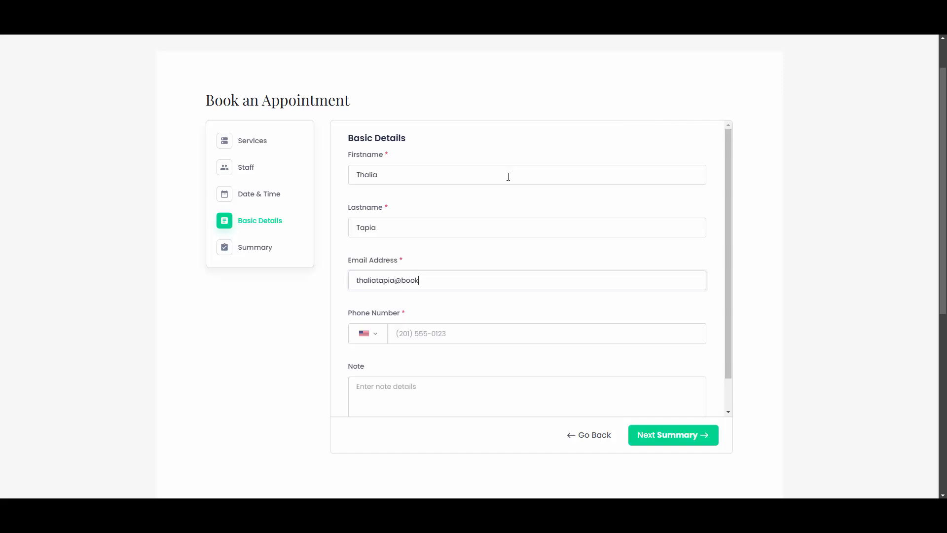
{"action": "key", "text": "Tab"}
{"action": "key", "text": "Tab"}
{"action": "type", "text": "201 555 1210"}
- Go to the booking summary and choose Airwallex as payment for the $32.10 booking
{"action": "scroll", "coordinate": [542, 225], "scroll_direction": "down", "scroll_amount": 1}
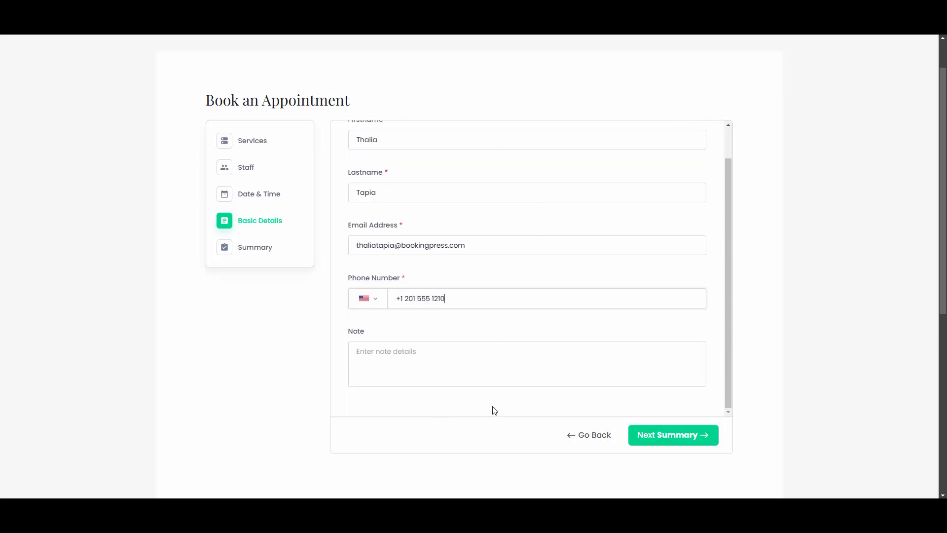
{"action": "left_click", "coordinate": [674, 441]}
{"action": "scroll", "coordinate": [536, 320], "scroll_direction": "down", "scroll_amount": 2}
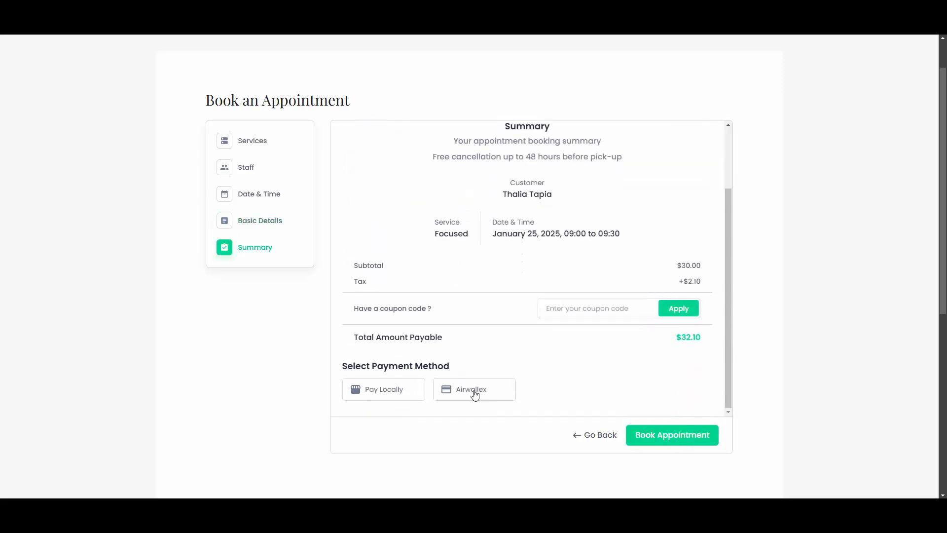
{"action": "left_click", "coordinate": [488, 395]}
- Place the booking and pay with the Airwallex test card, entering card number and cardholder name
{"action": "left_click", "coordinate": [672, 441]}
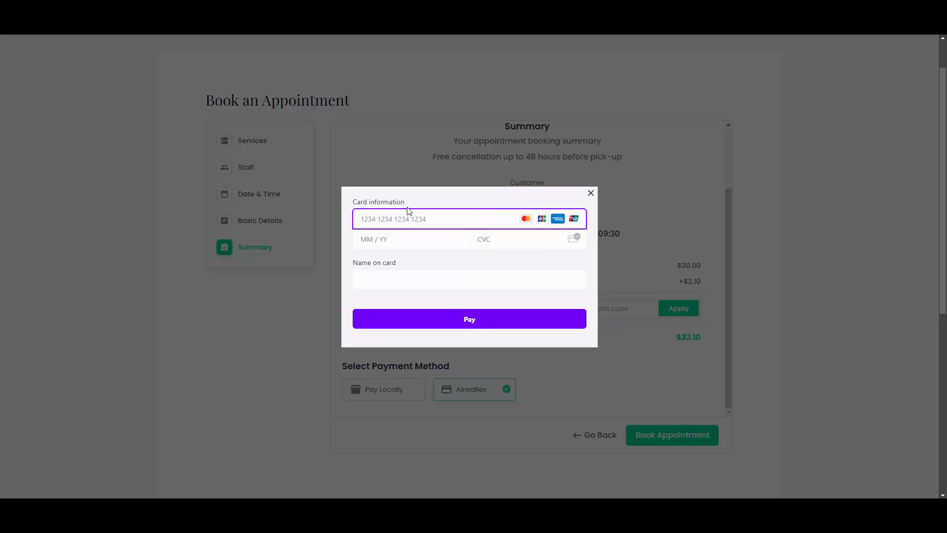
{"action": "type", "text": "4111 1111 1111 1111"}
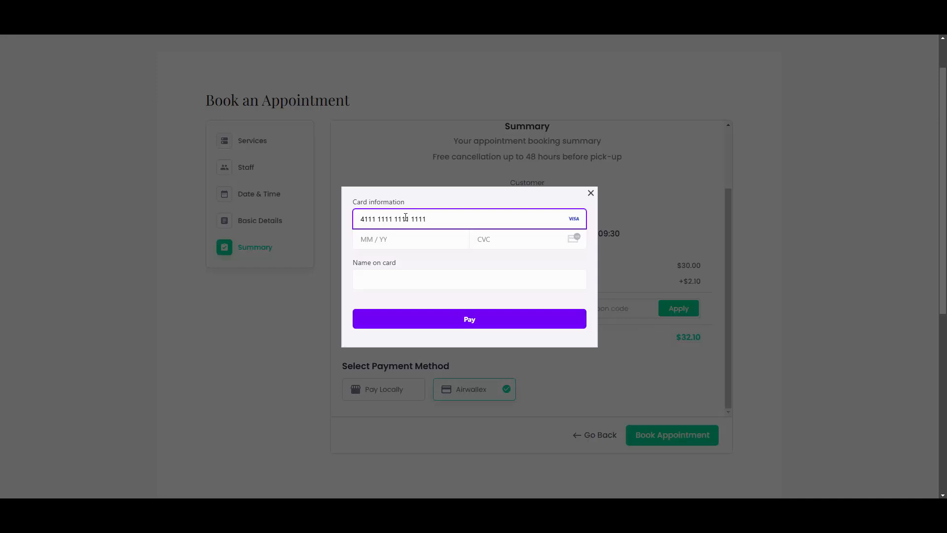
{"action": "type", "text": "2"}
{"action": "type", "text": "123"}
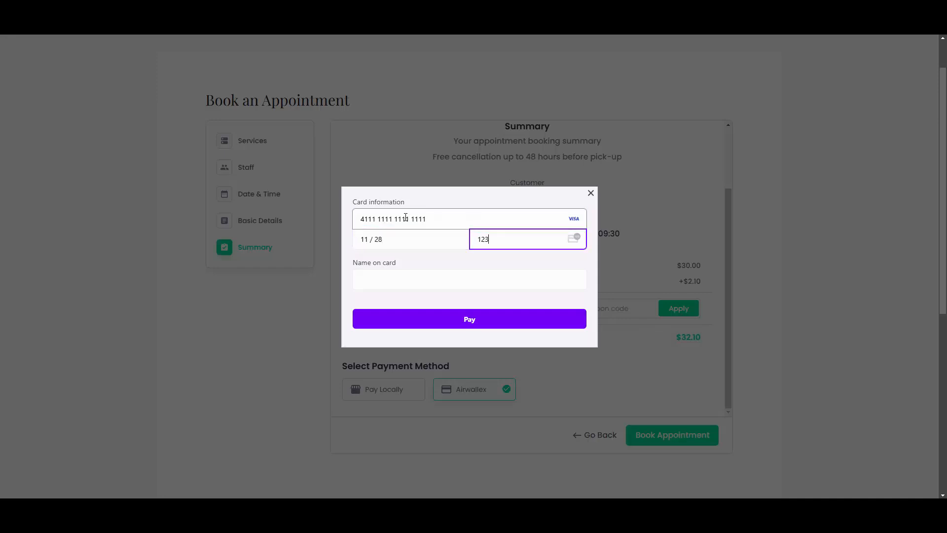
{"action": "key", "text": "Tab"}
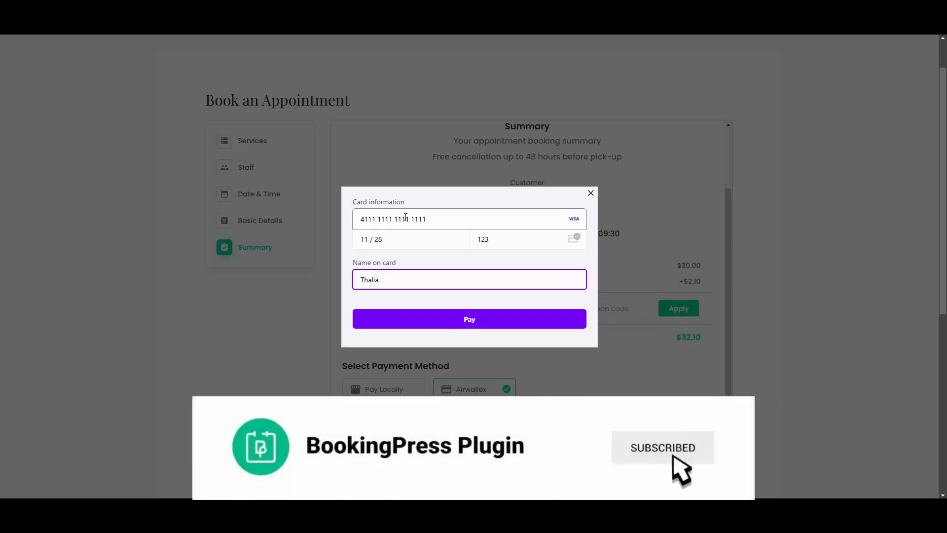
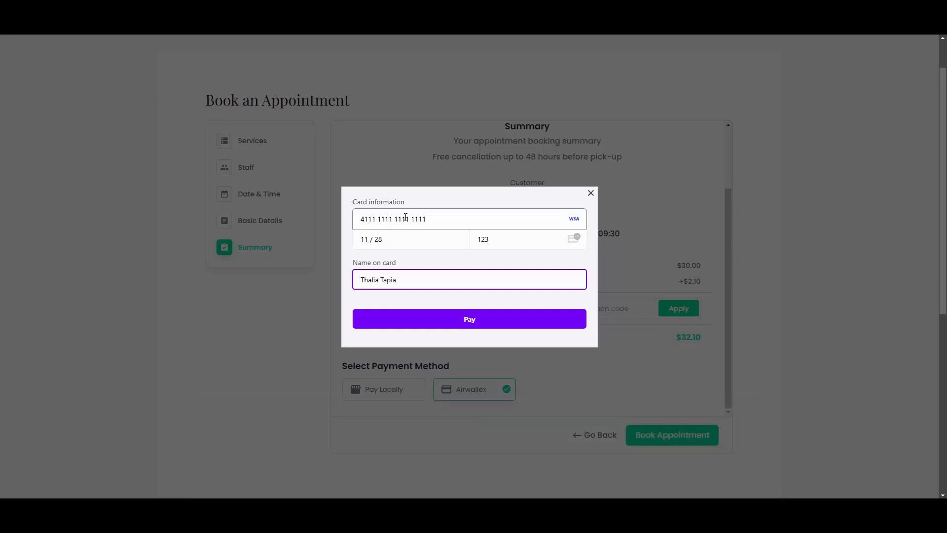
{"action": "left_click", "coordinate": [464, 322]}
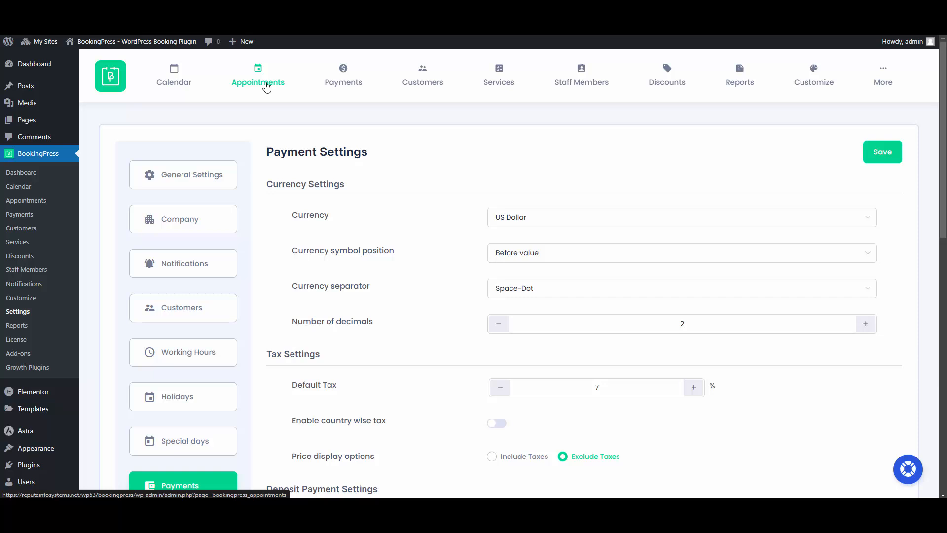
- Expand appointment #395 to check its approved Airwallex payment, then open the Payments list
{"action": "left_click", "coordinate": [267, 87]}
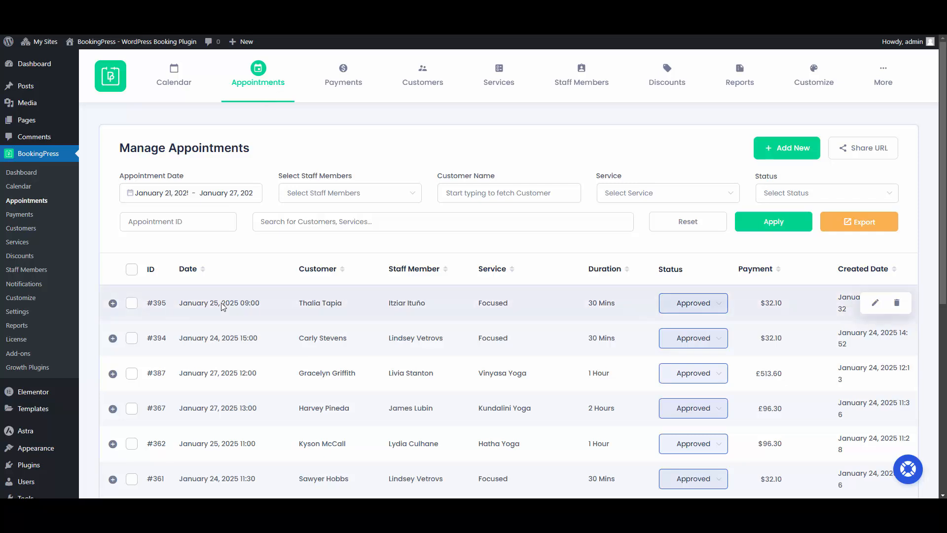
{"action": "left_click", "coordinate": [529, 312]}
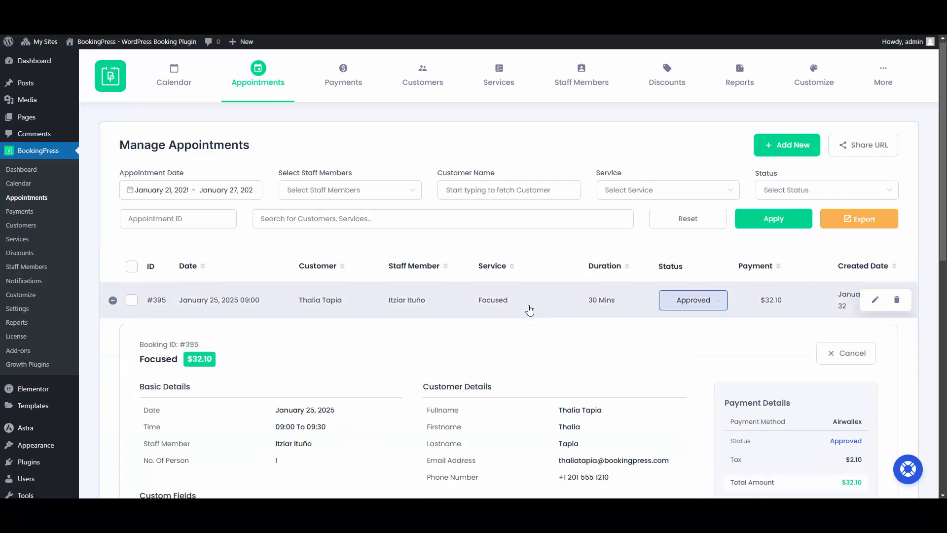
{"action": "scroll", "coordinate": [528, 308], "scroll_direction": "down", "scroll_amount": 3}
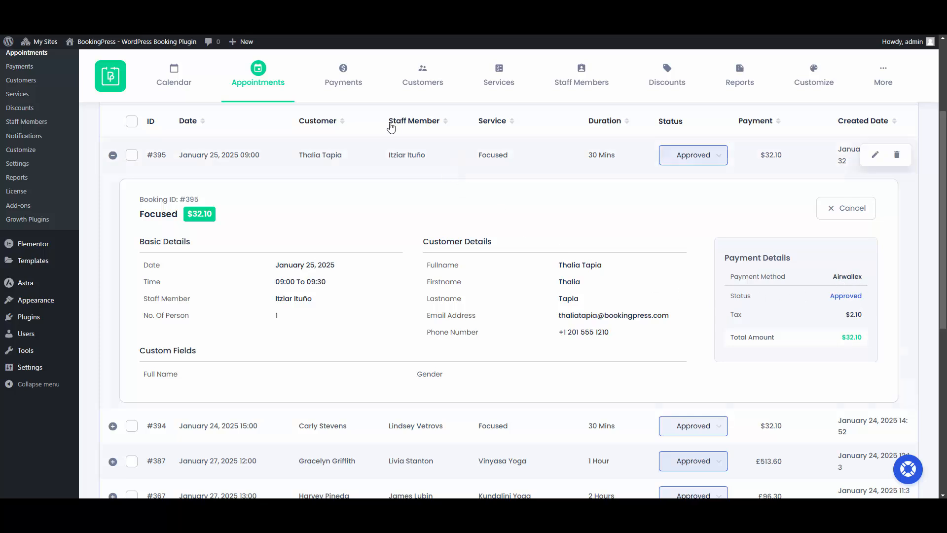
{"action": "left_click", "coordinate": [348, 88]}
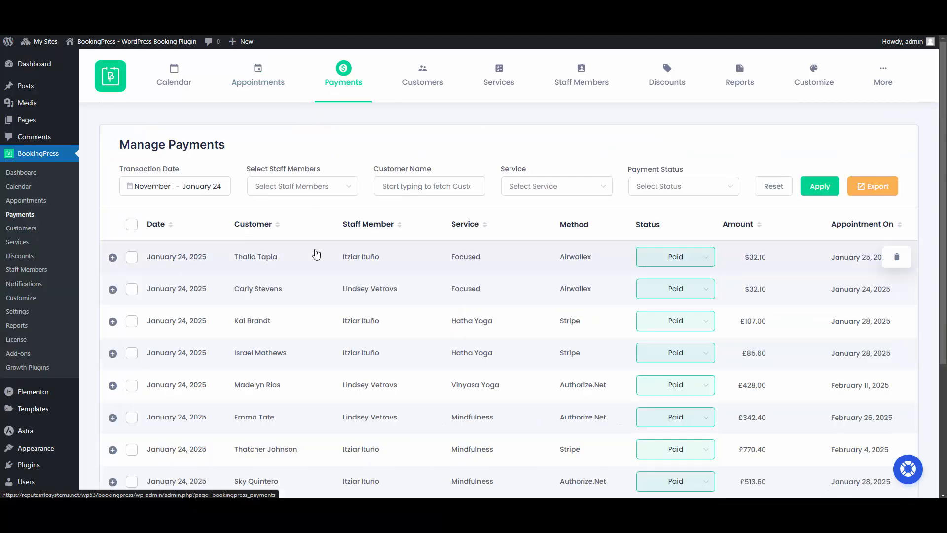
- Expand the $32.10 Airwallex payment to check its transaction ID, $30.00 subtotal and $2.10 tax
{"action": "left_click", "coordinate": [312, 257]}
{"action": "scroll", "coordinate": [310, 257], "scroll_direction": "down", "scroll_amount": 1}
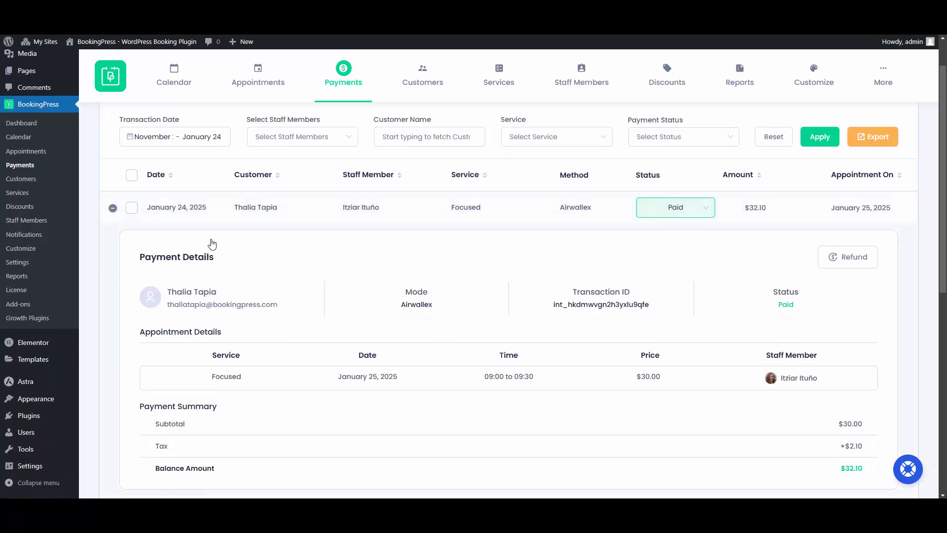
{"action": "scroll", "coordinate": [286, 291], "scroll_direction": "down", "scroll_amount": 1}
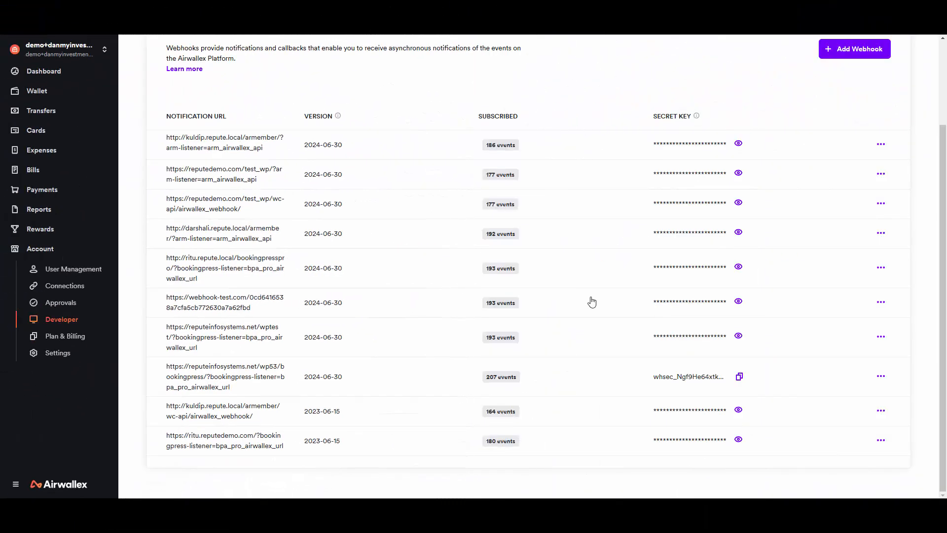
- Open Airwallex Payments > Payment Activity, showing the $32.10 USD payment as Succeeded
{"action": "left_click", "coordinate": [54, 191]}
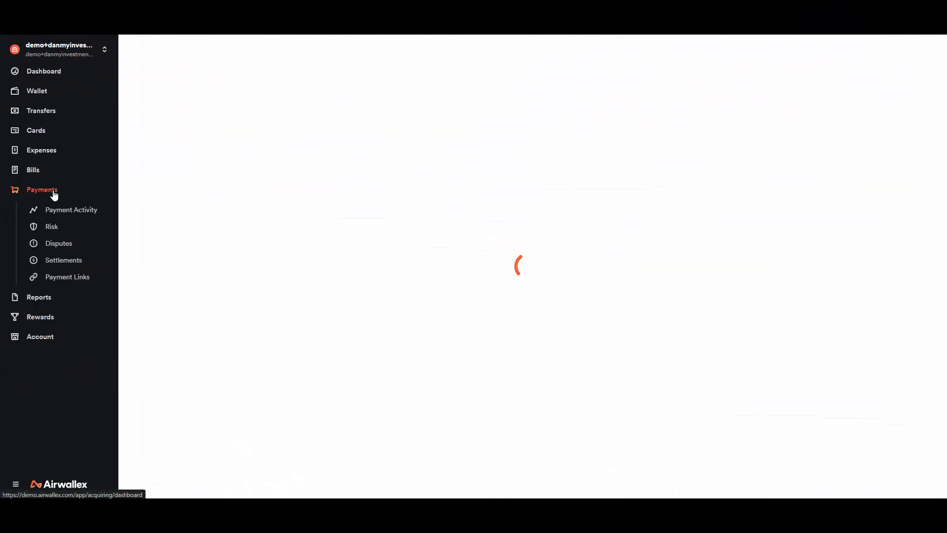
{"action": "left_click", "coordinate": [63, 212]}
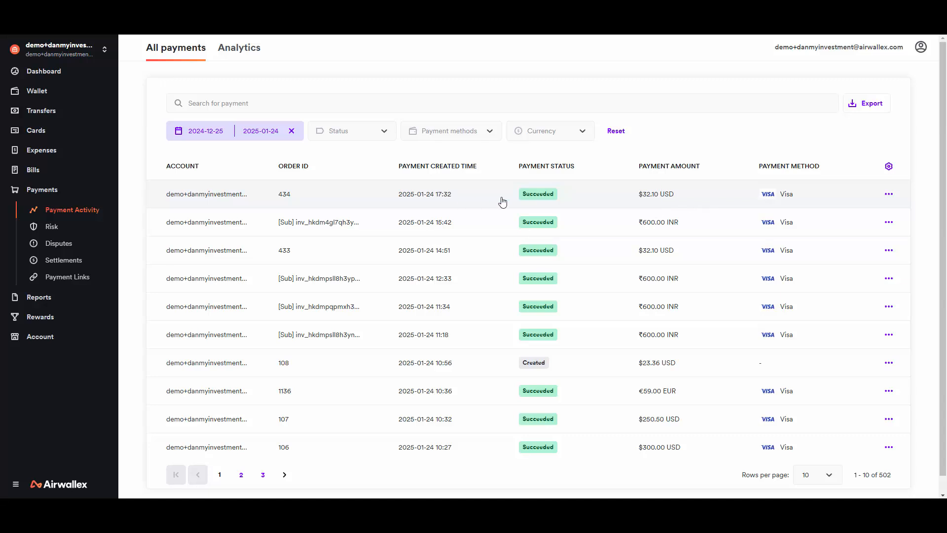
- Review the captured $32.10 payment's details, with settlement estimated 2025-01-28, then go to BookingPress Settings
{"action": "left_click", "coordinate": [211, 198]}
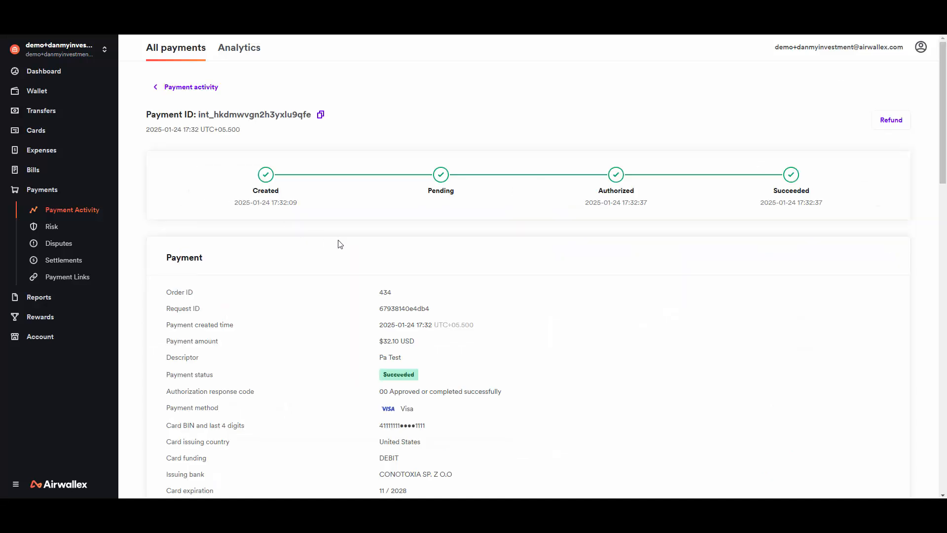
{"action": "scroll", "coordinate": [340, 244], "scroll_direction": "down", "scroll_amount": 3}
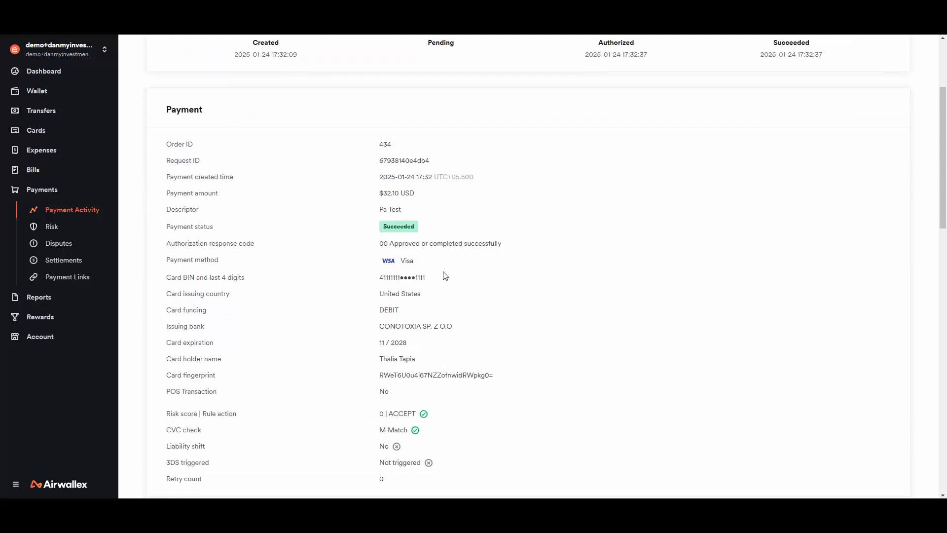
{"action": "scroll", "coordinate": [445, 276], "scroll_direction": "down", "scroll_amount": 9}
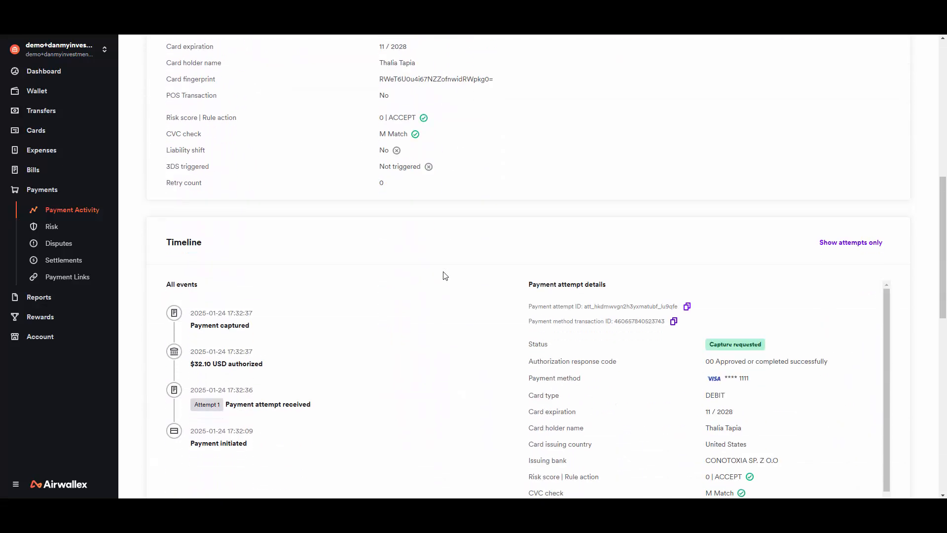
{"action": "scroll", "coordinate": [445, 275], "scroll_direction": "down", "scroll_amount": 3}
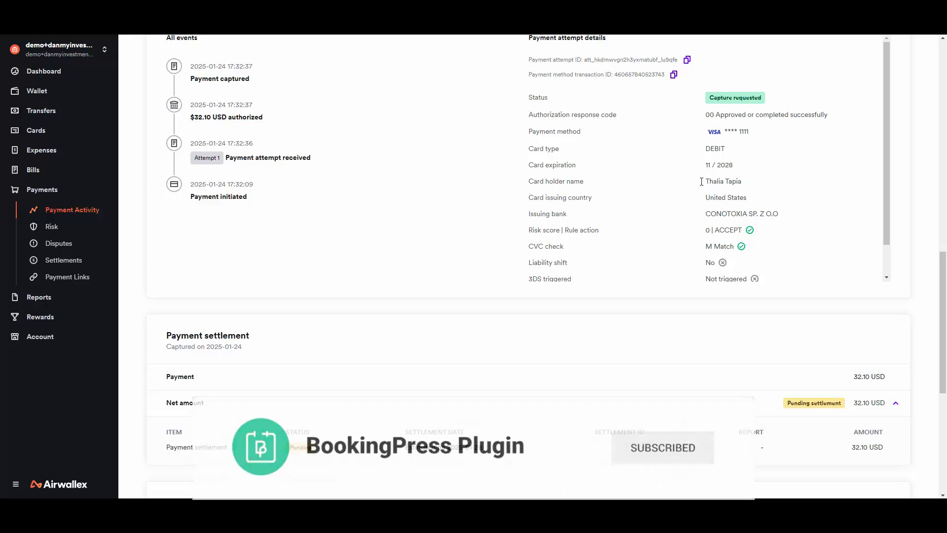
{"action": "scroll", "coordinate": [556, 275], "scroll_direction": "down", "scroll_amount": 2}
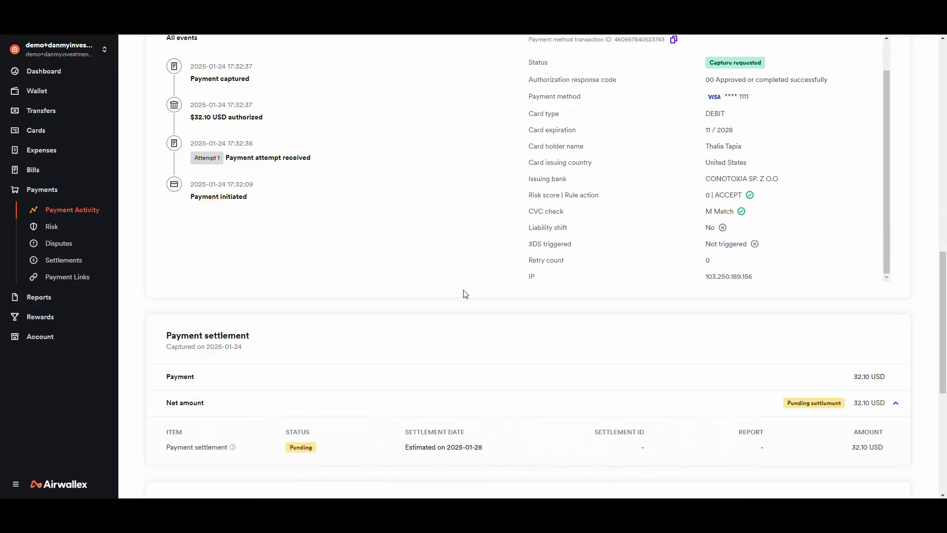
{"action": "scroll", "coordinate": [362, 386], "scroll_direction": "down", "scroll_amount": 3}
{"action": "scroll", "coordinate": [329, 295], "scroll_direction": "down", "scroll_amount": 3}
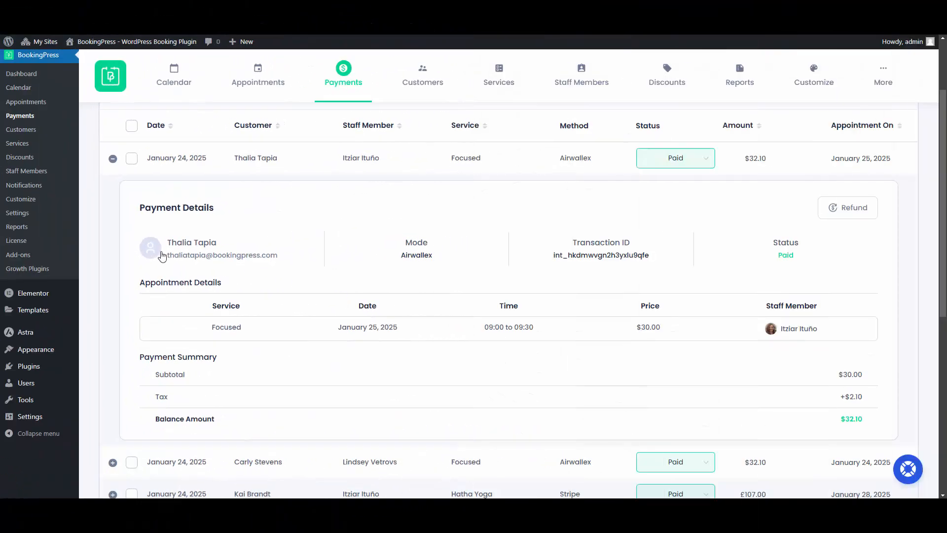
{"action": "left_click", "coordinate": [24, 213]}
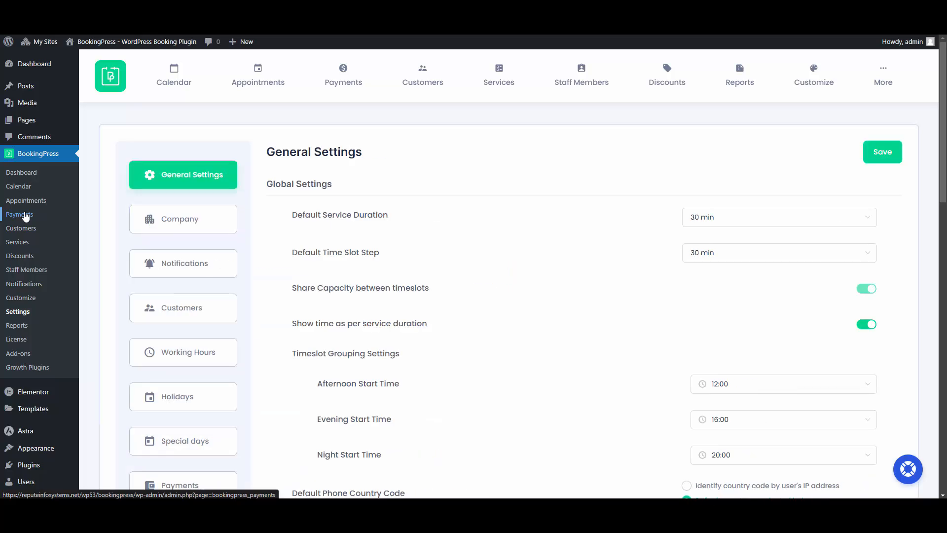
- Switch on debug logging for the Airwallex payment method in Debug Log settings
{"action": "scroll", "coordinate": [217, 292], "scroll_direction": "down", "scroll_amount": 6}
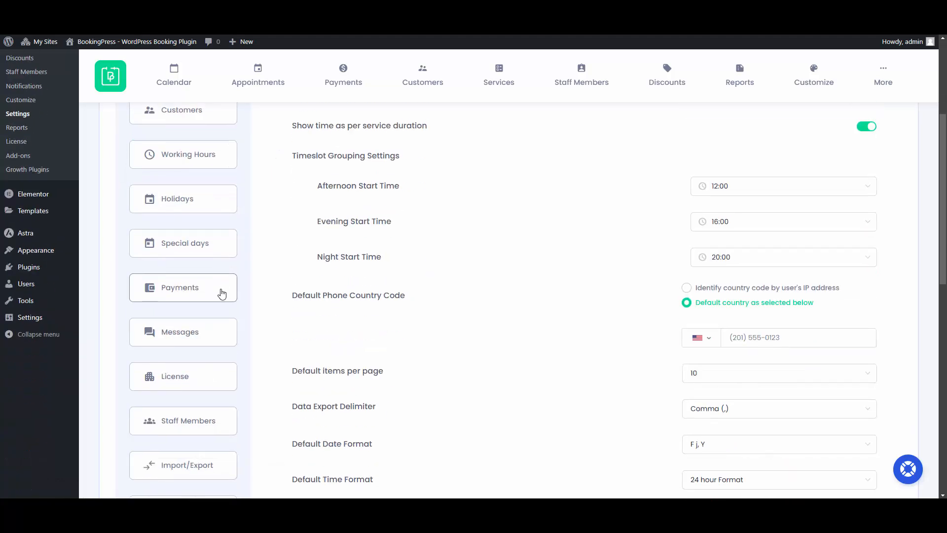
{"action": "left_click", "coordinate": [176, 424]}
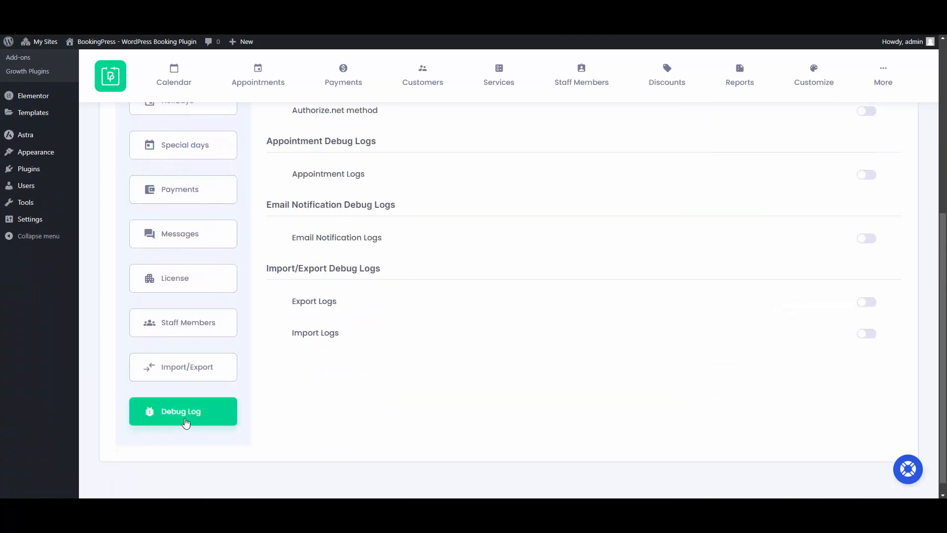
{"action": "scroll", "coordinate": [323, 418], "scroll_direction": "up", "scroll_amount": 5}
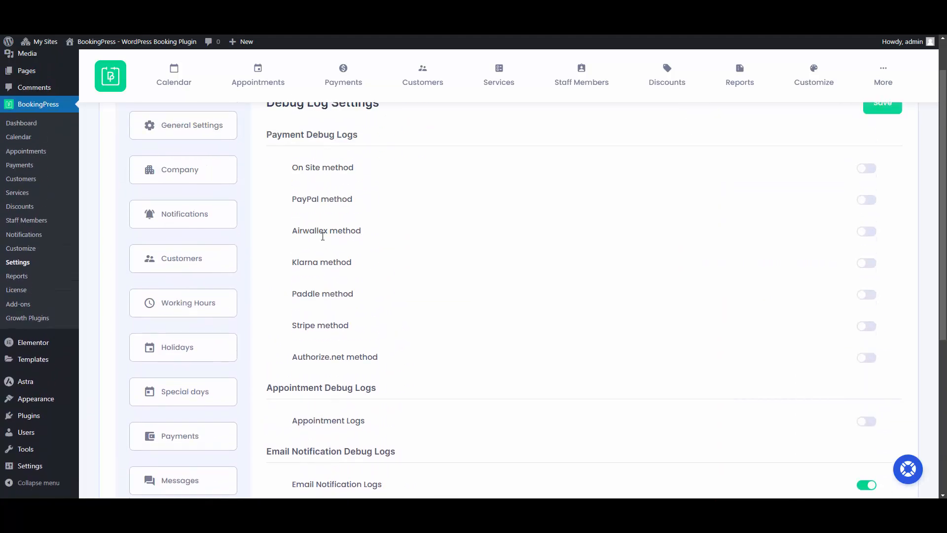
{"action": "left_click", "coordinate": [867, 232]}
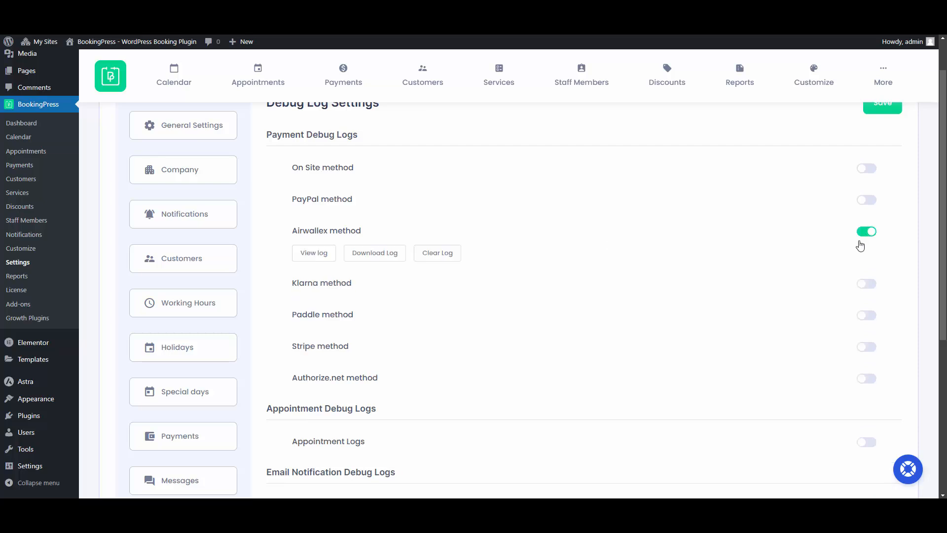
- Look through the Airwallex log download period options, then cancel clearing the log
{"action": "left_click", "coordinate": [376, 255]}
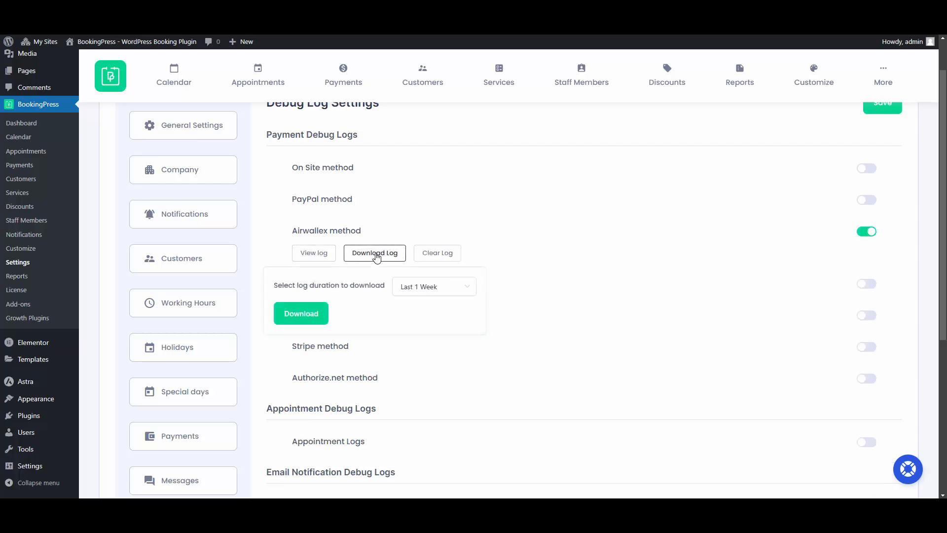
{"action": "left_click", "coordinate": [426, 288]}
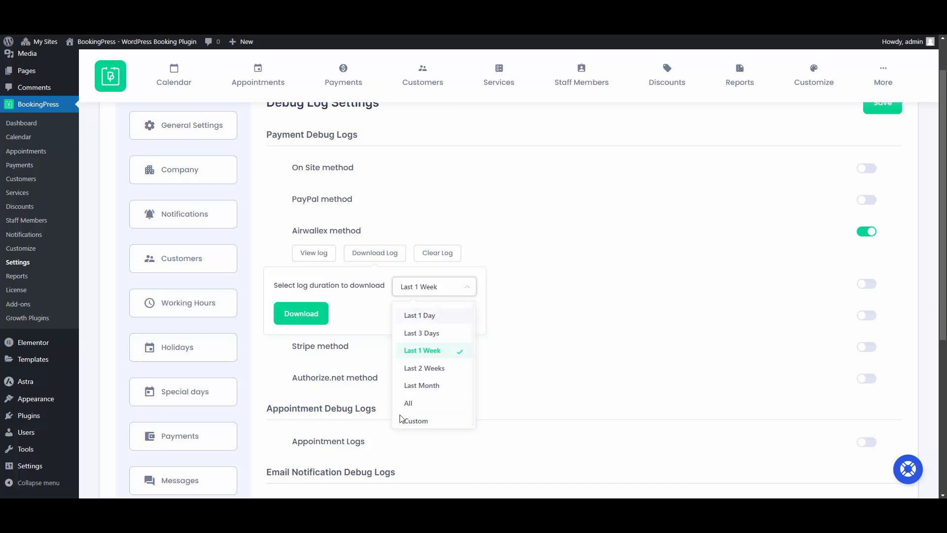
{"action": "left_click", "coordinate": [416, 253]}
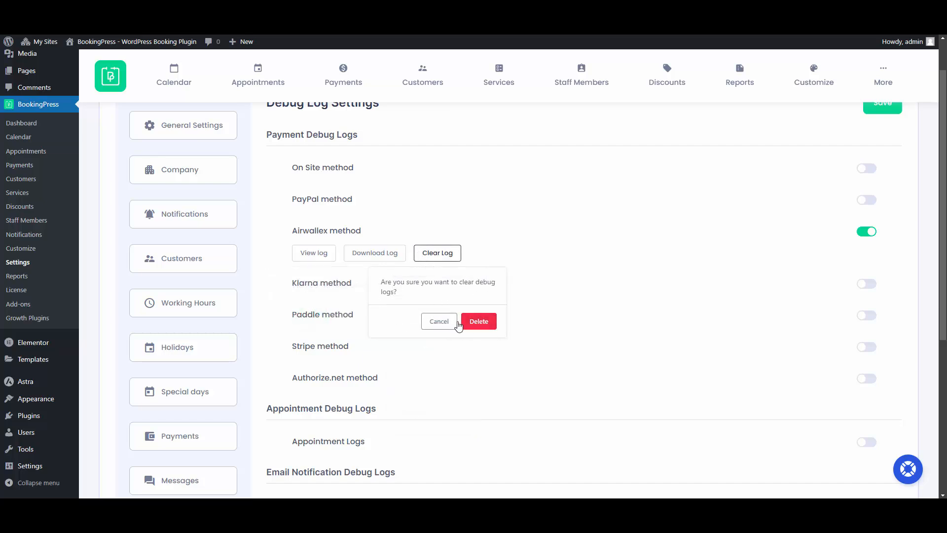
{"action": "left_click", "coordinate": [438, 321]}
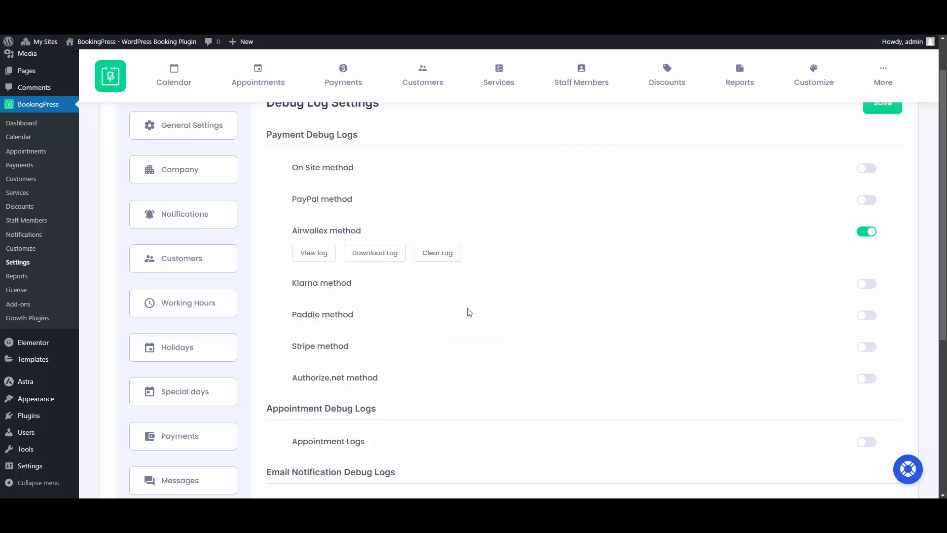